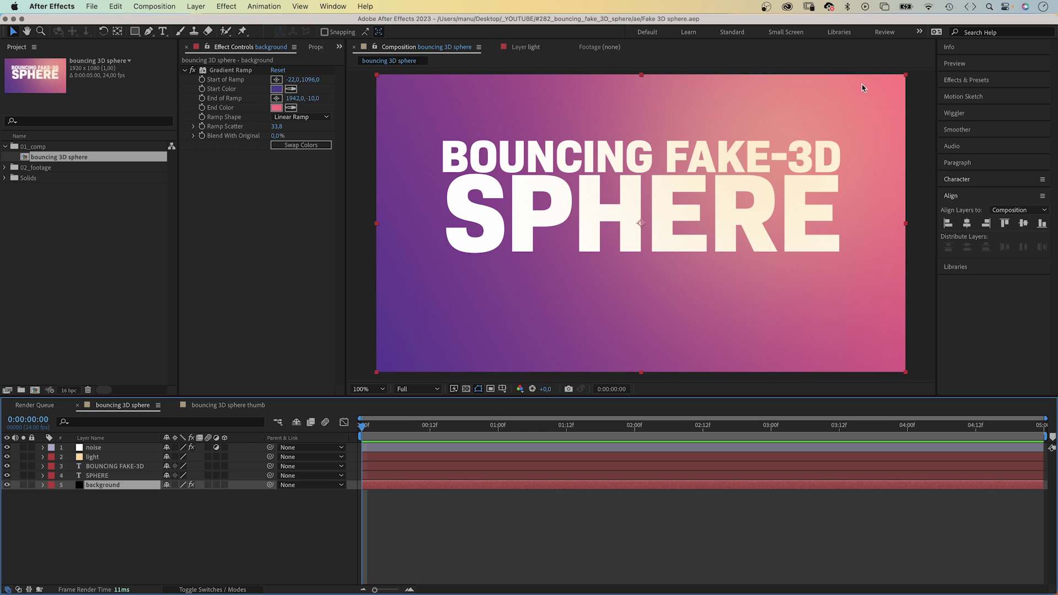
- Inspect the SPHERE, title and light layers, toggling the light glow off and back on
left_click(91, 474)
left_click(101, 466)
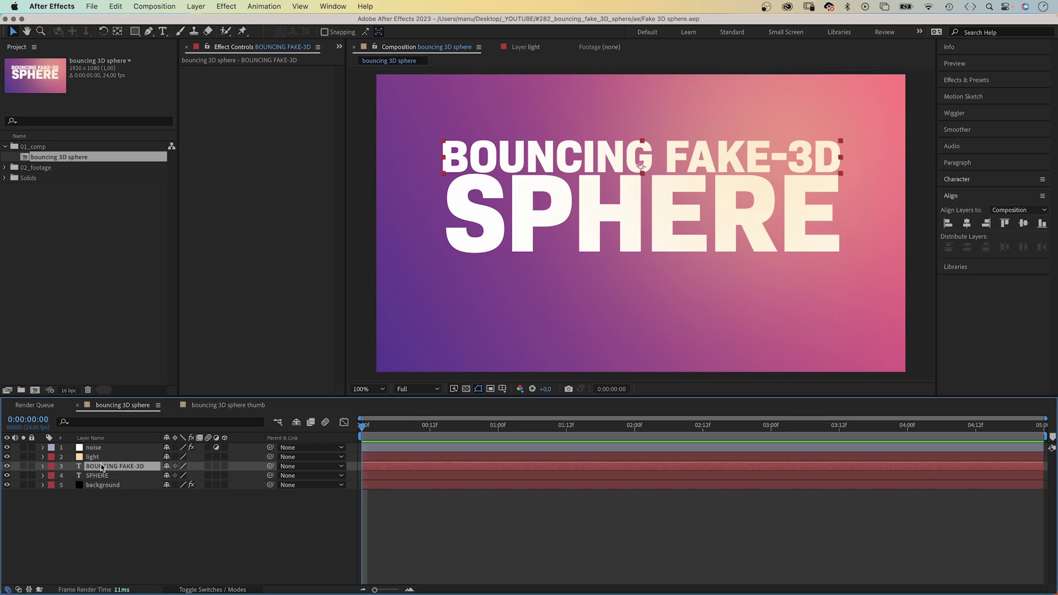
left_click(92, 457)
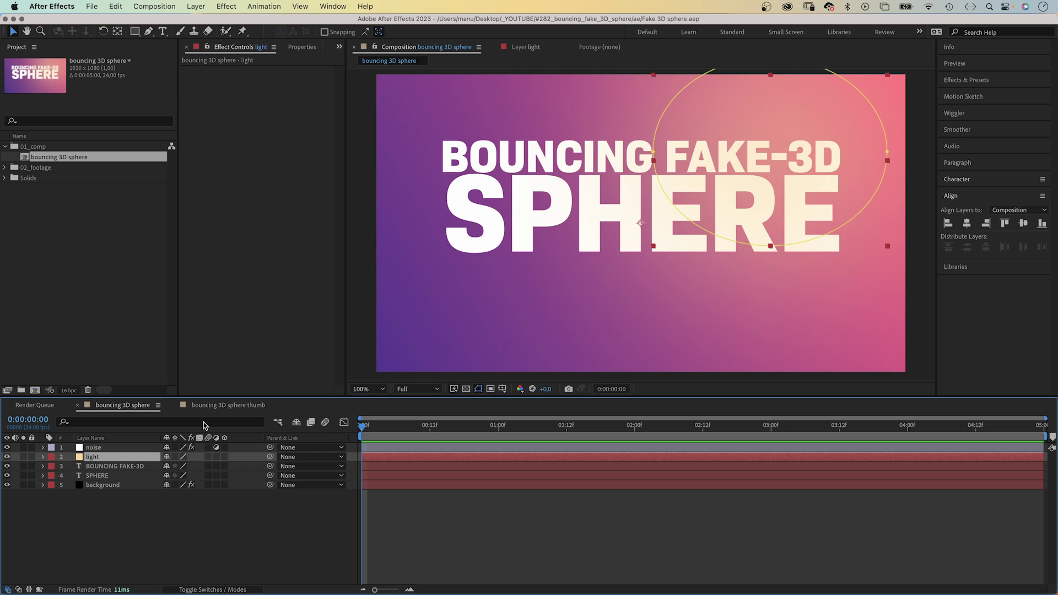
left_click(6, 457)
left_click(7, 457)
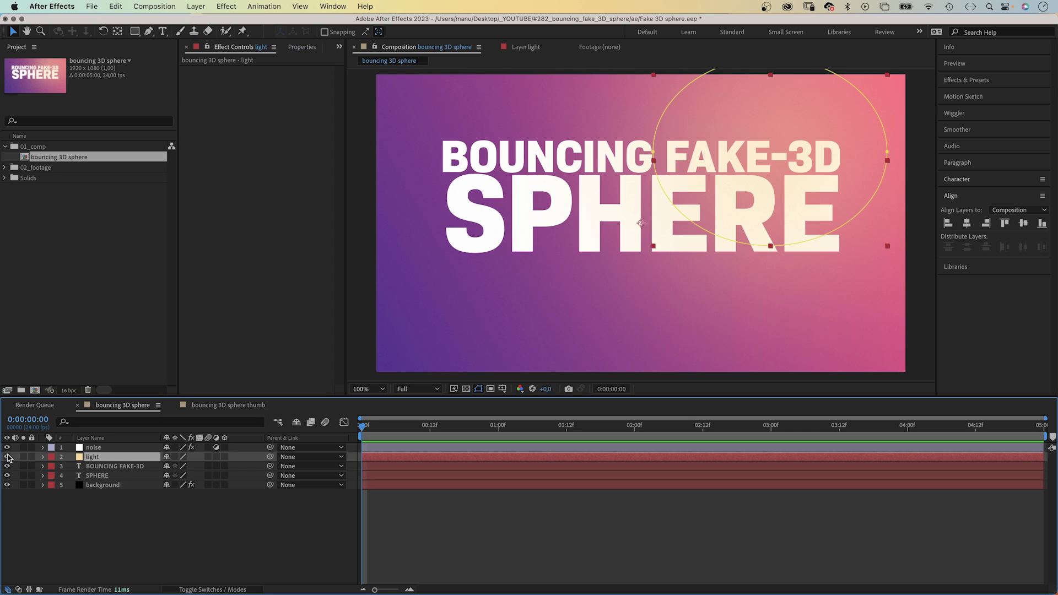
- Review the light layer's mask feather and the noise layer's effect, then collapse and deselect
left_click(41, 458)
left_click(52, 467)
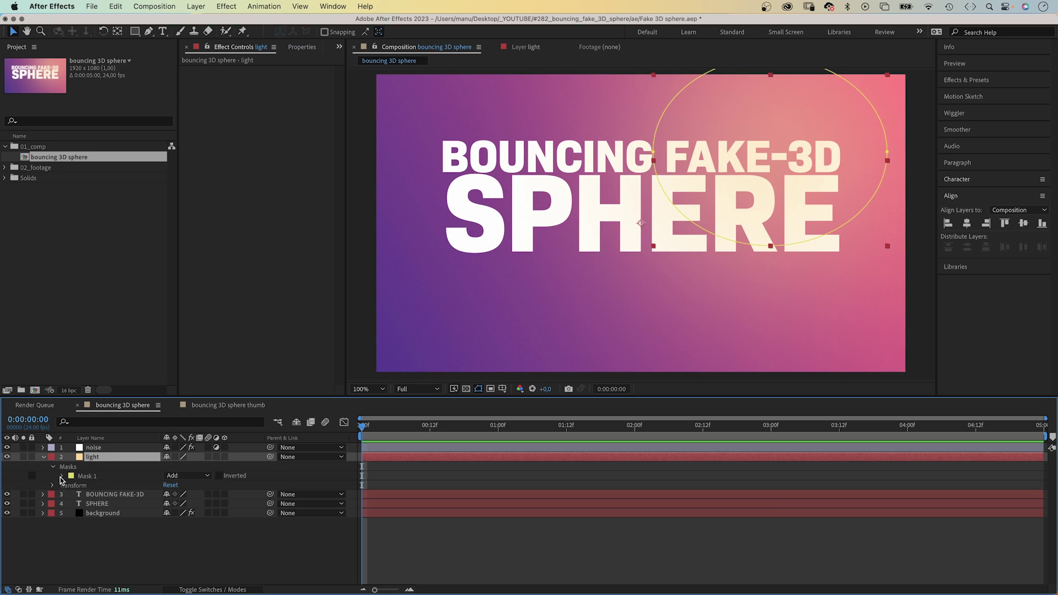
left_click(63, 476)
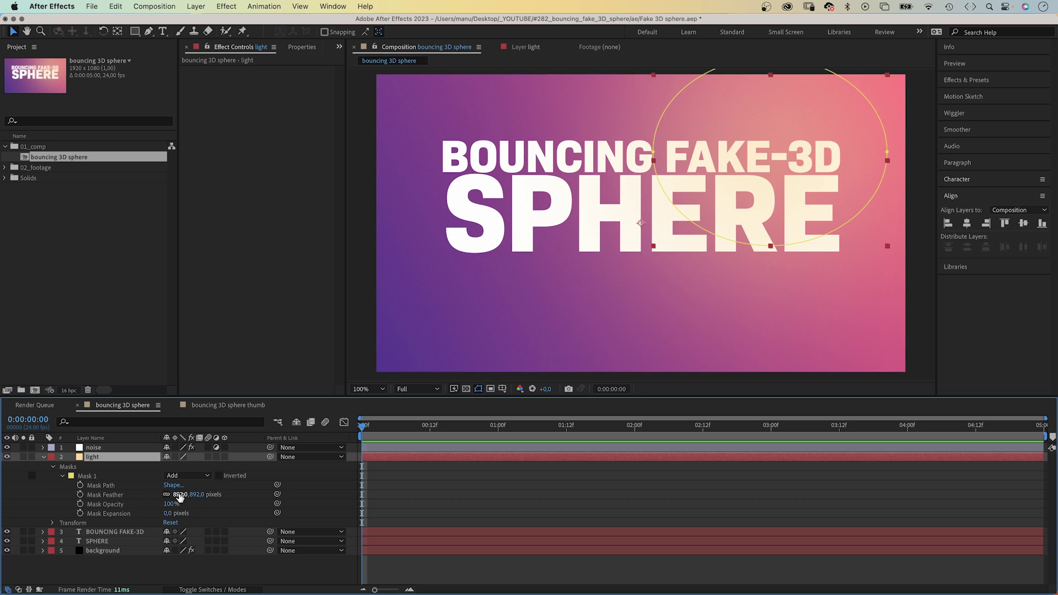
left_click(98, 448)
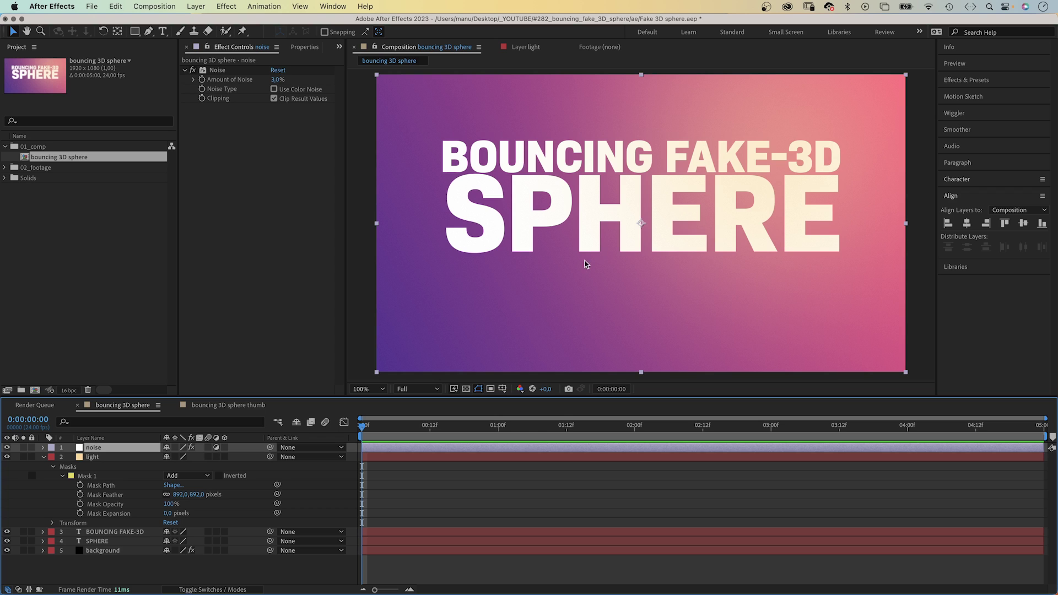
left_click(42, 457)
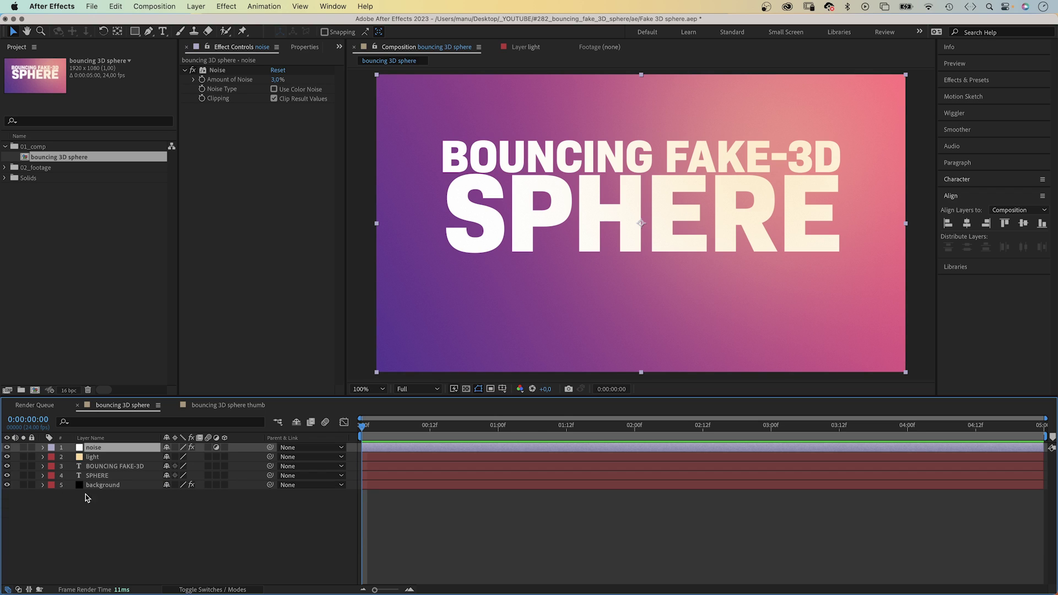
left_click(132, 515)
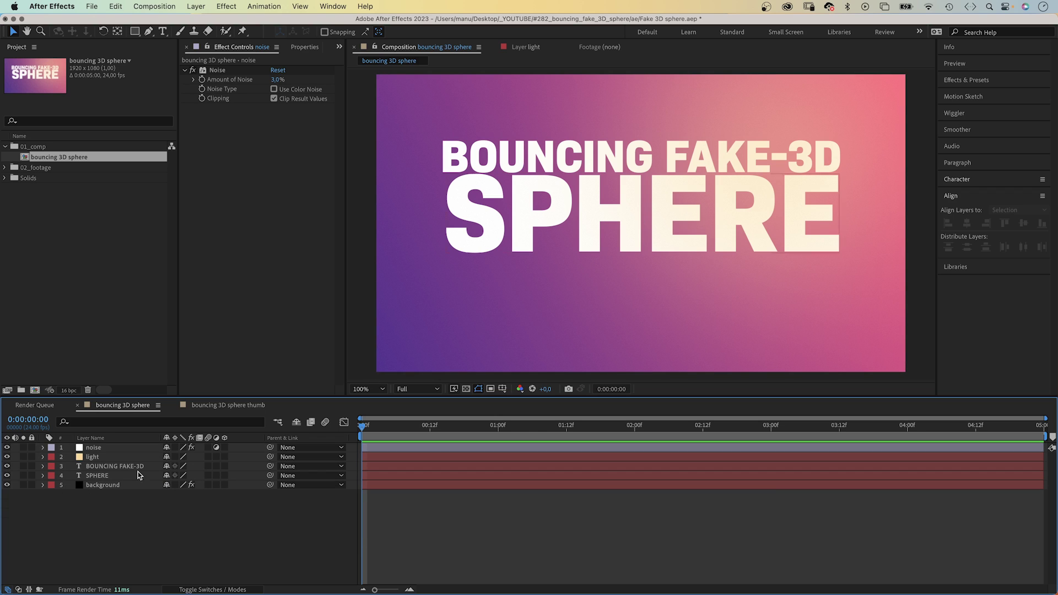
- Create an ellipse shape layer and set its unlinked path size to 200 × 200
left_click_drag(134, 31, 181, 55)
double_click(135, 31)
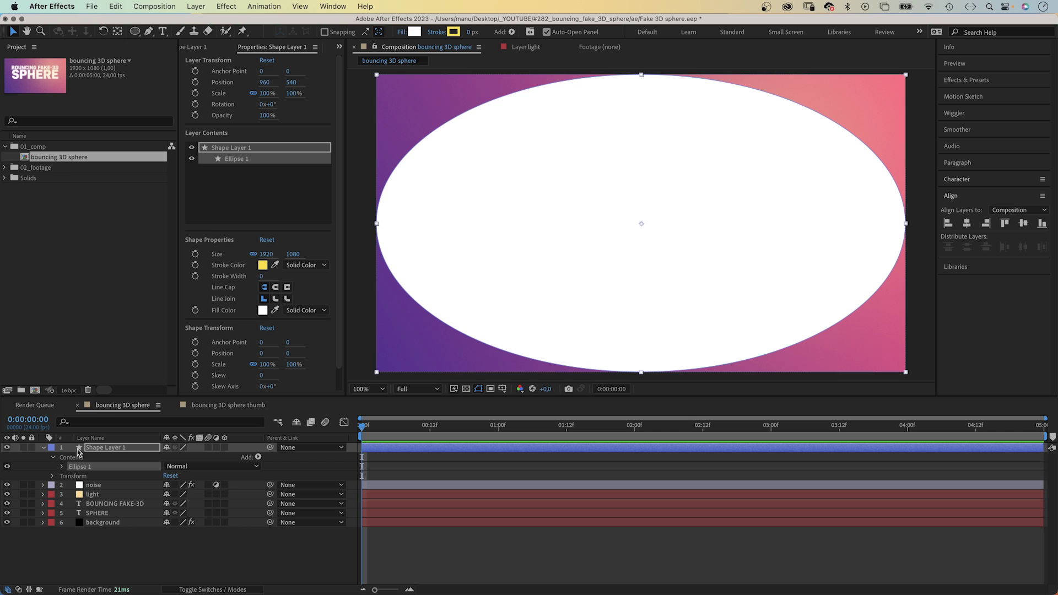
left_click(61, 466)
left_click(72, 476)
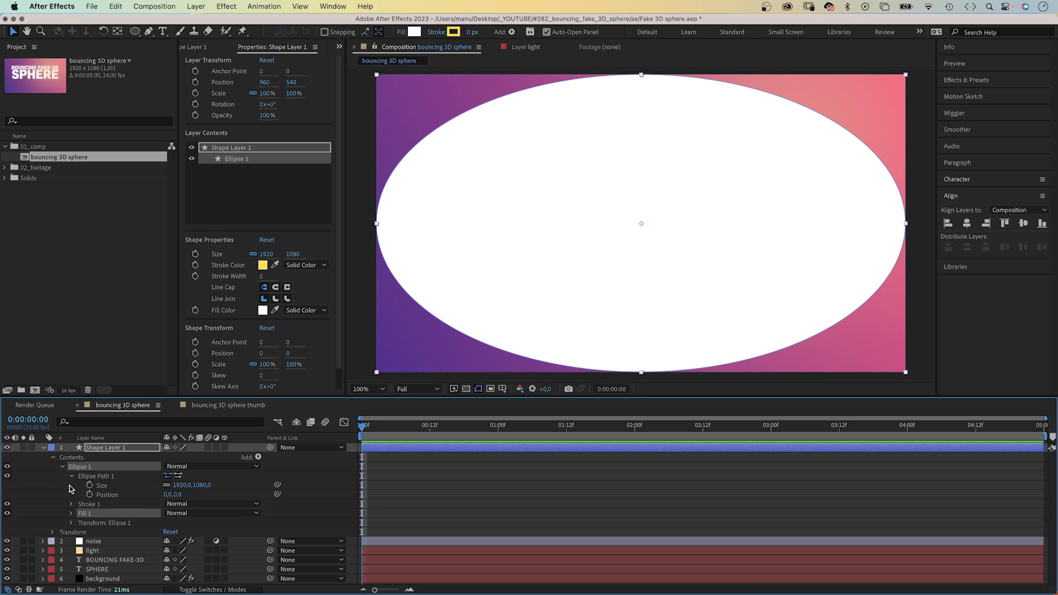
left_click(167, 485)
left_click(178, 485)
type("200")
key("Tab")
type("2")
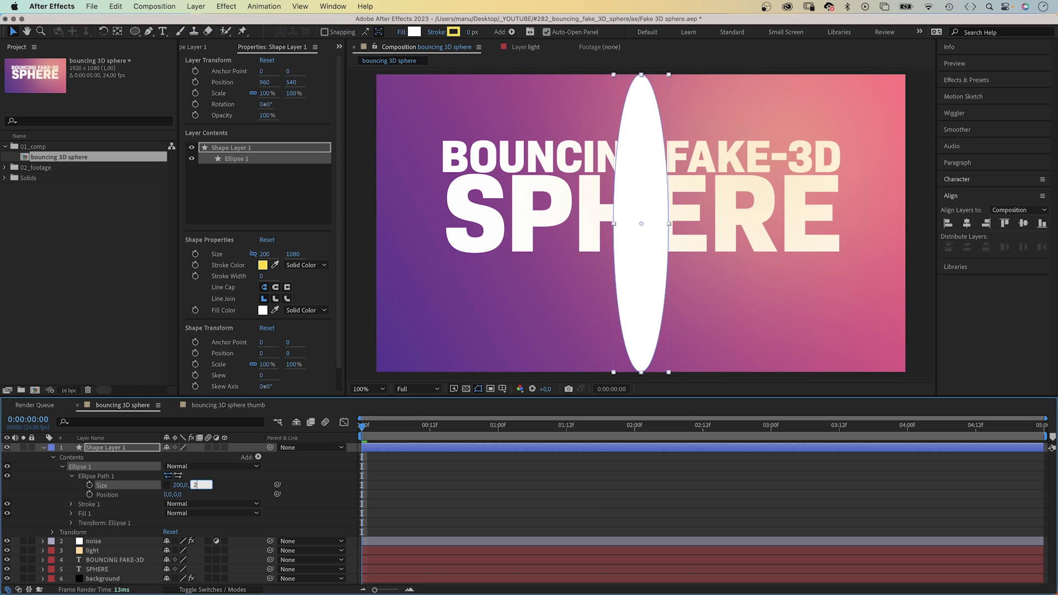
type("00")
key("Return")
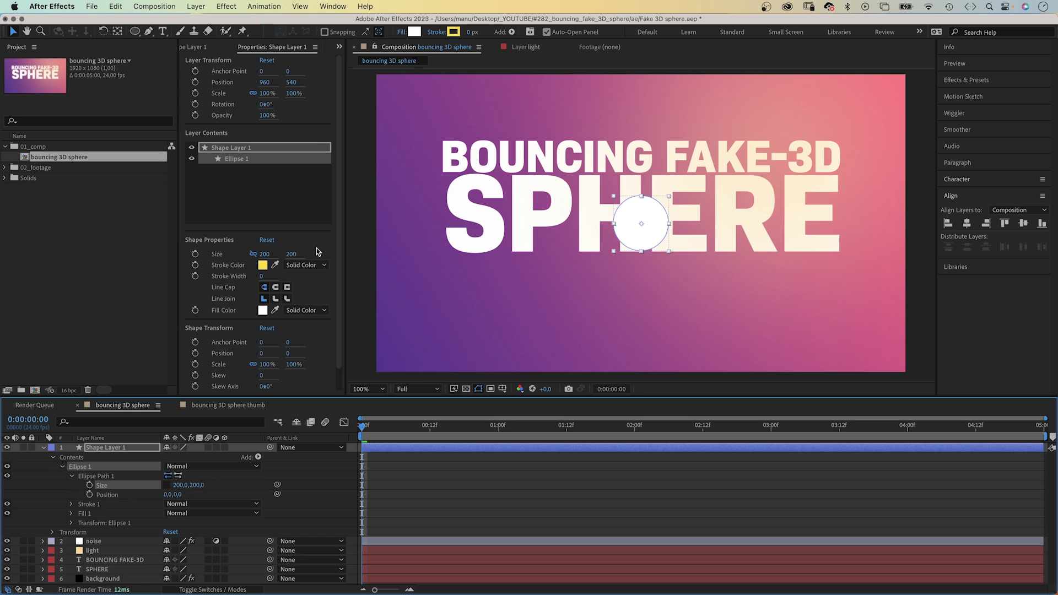
- Set the circle's stroke to None
left_click(263, 266)
left_click(469, 230)
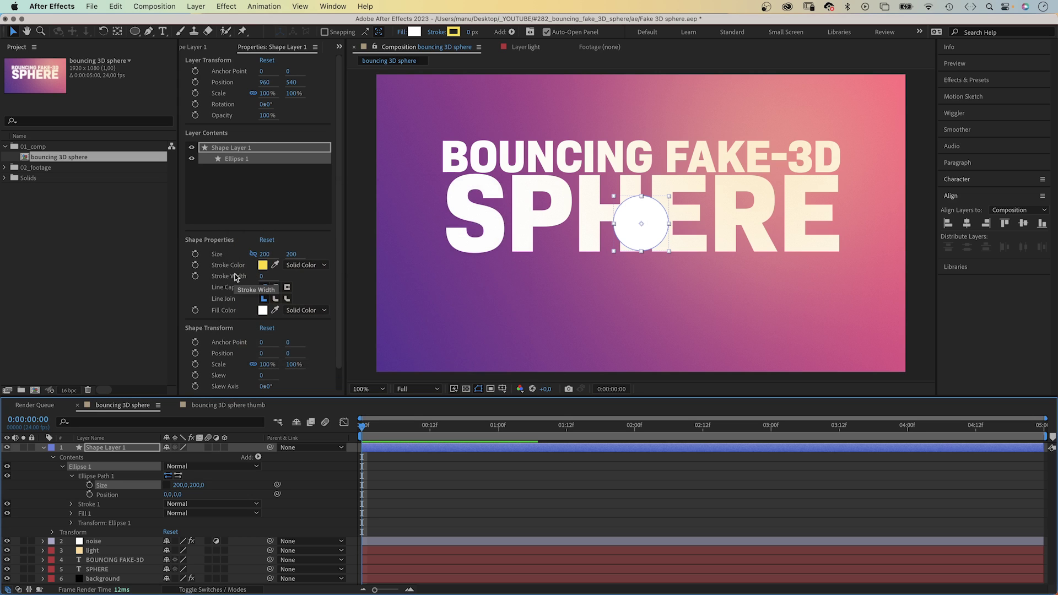
left_click(301, 265)
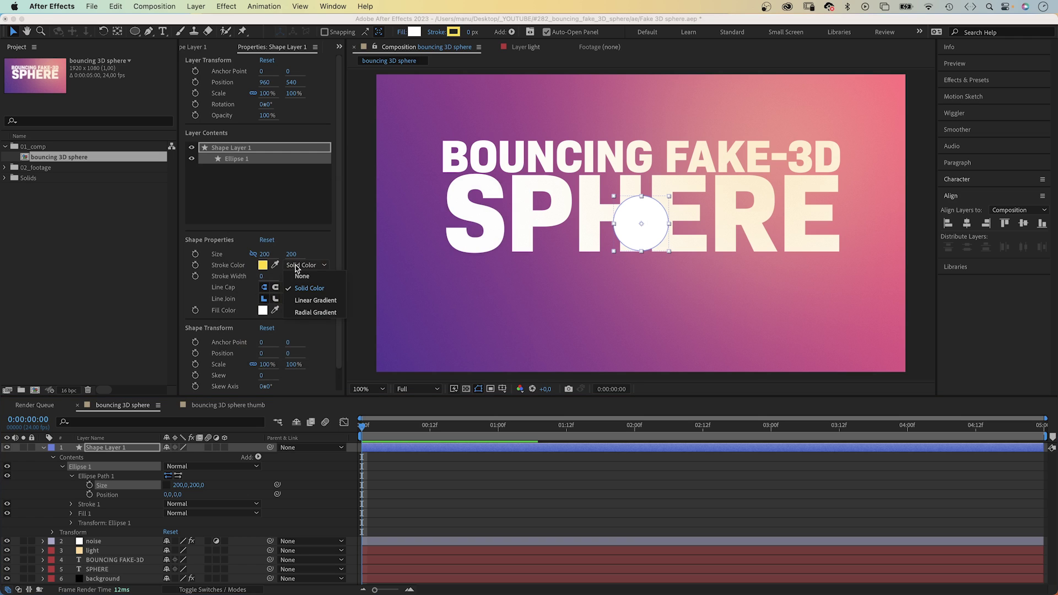
left_click(296, 276)
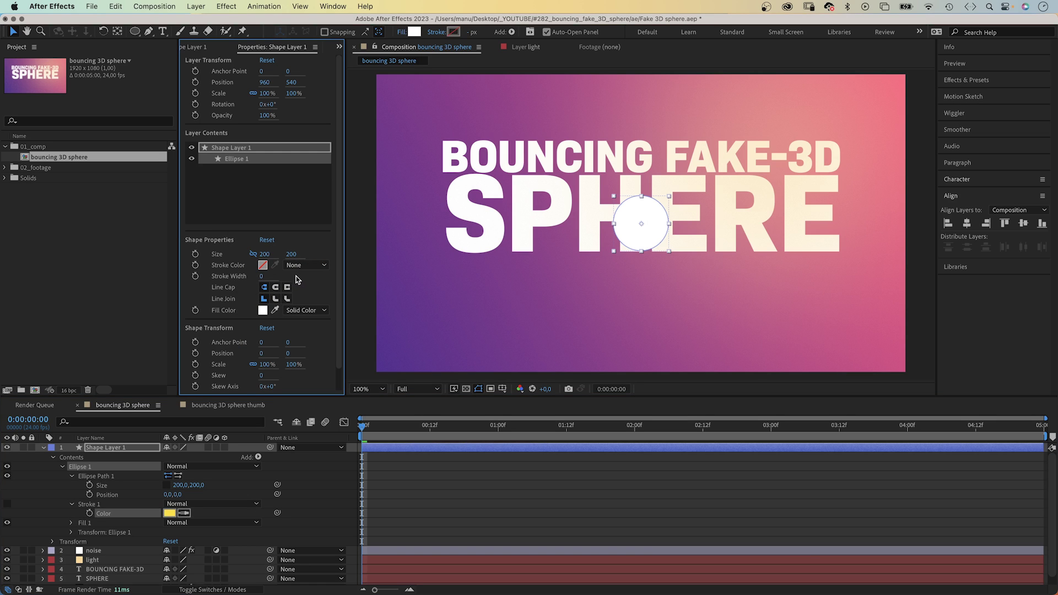
- Fill the circle with a radial FFF3D2-to-3F2264 gradient, its highlight moved to the upper right
left_click(298, 311)
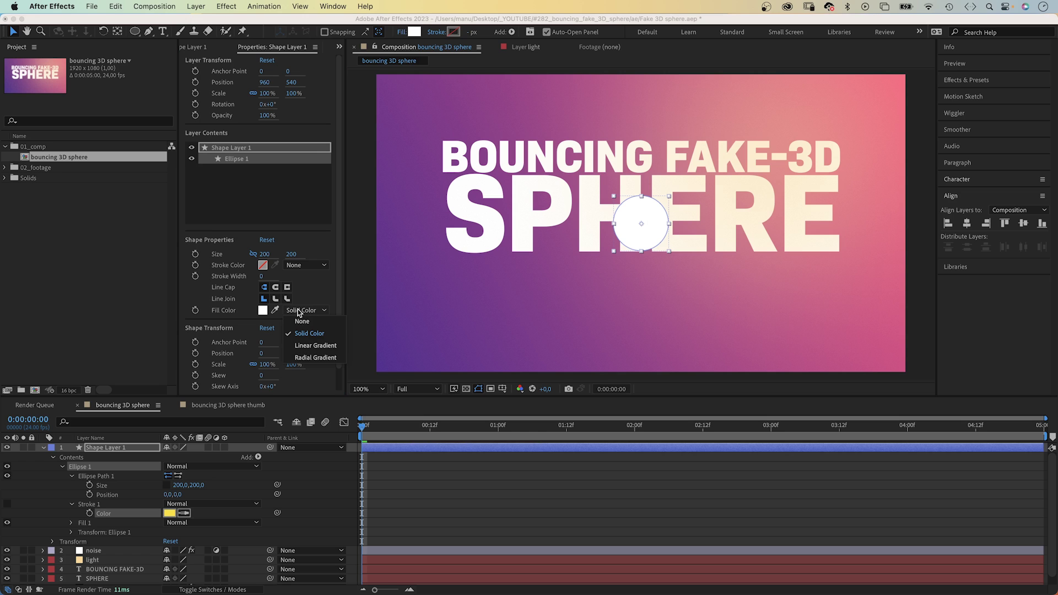
left_click(311, 358)
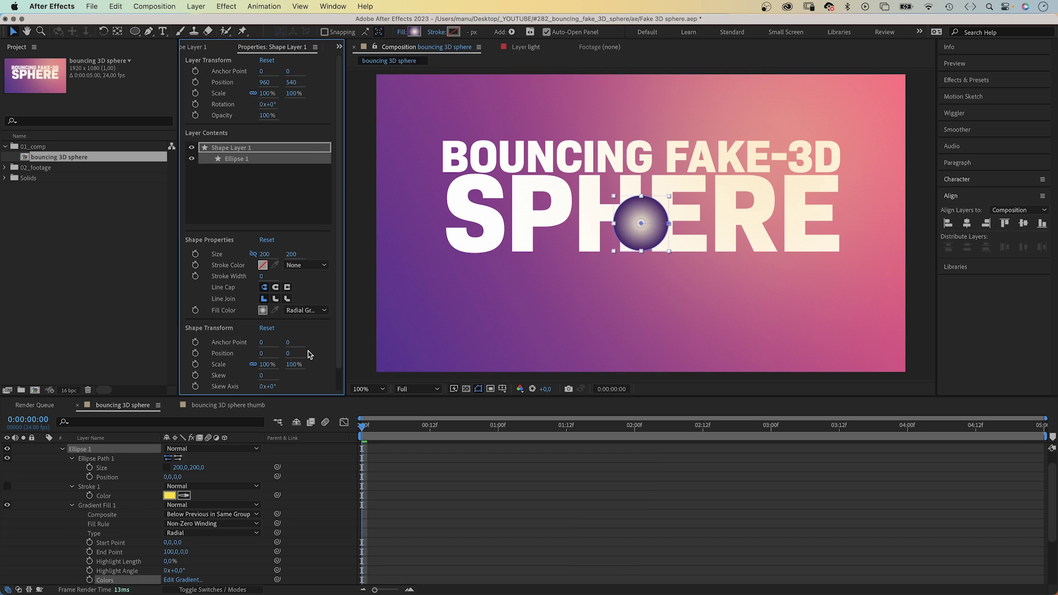
left_click(415, 32)
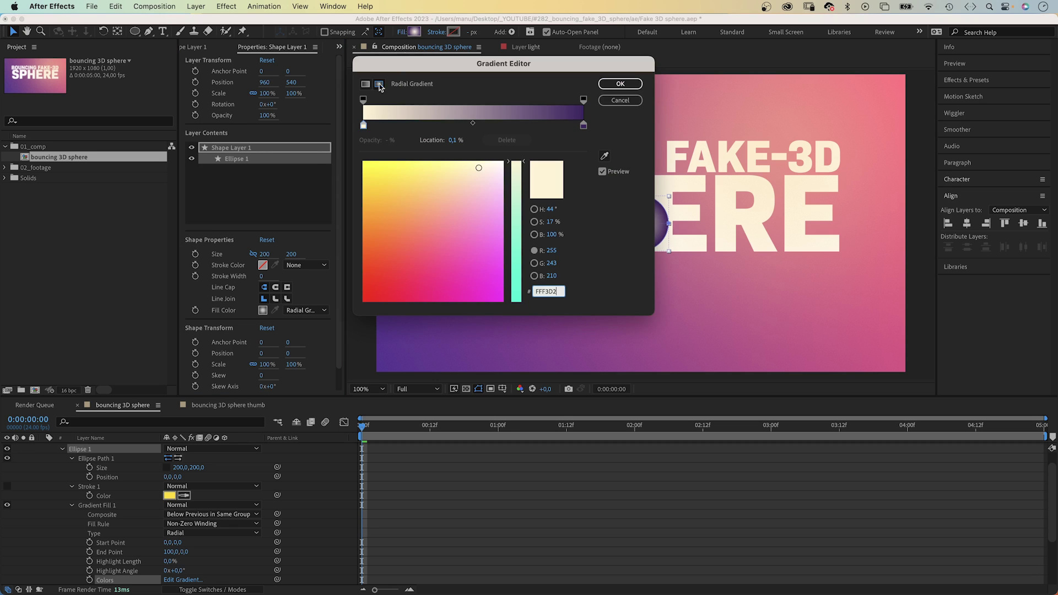
mouse_move(473, 163)
left_mouse_down()
mouse_move(482, 180)
mouse_move(482, 169)
left_mouse_up()
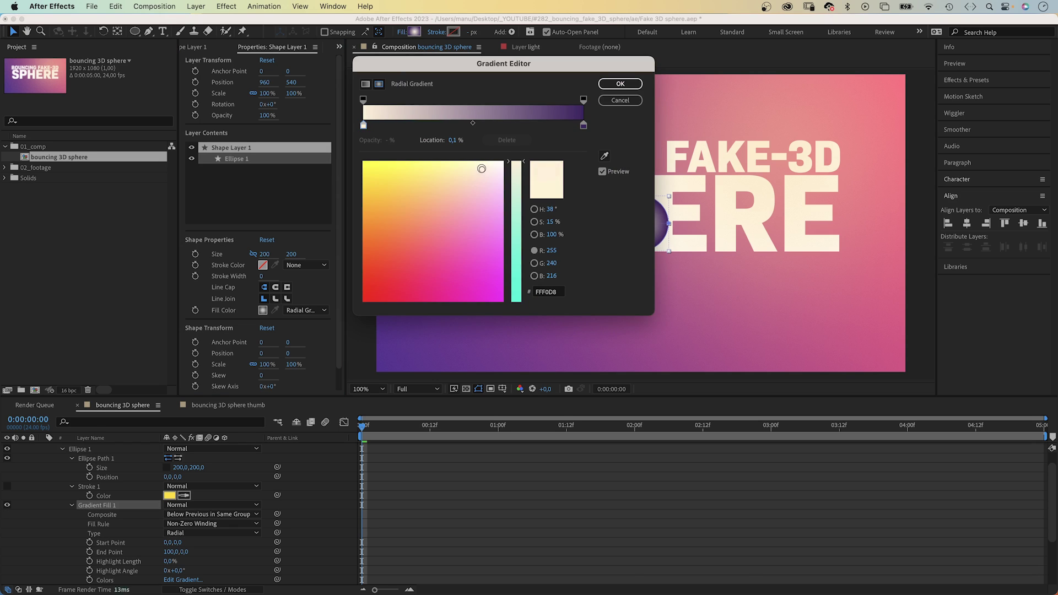
left_click(584, 127)
left_click(417, 282)
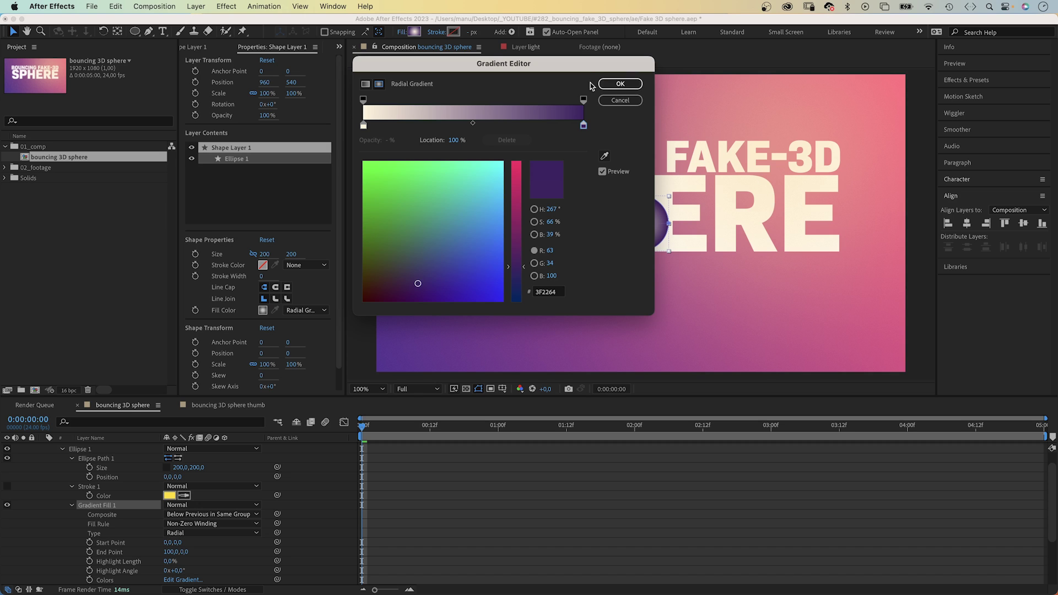
left_click(613, 84)
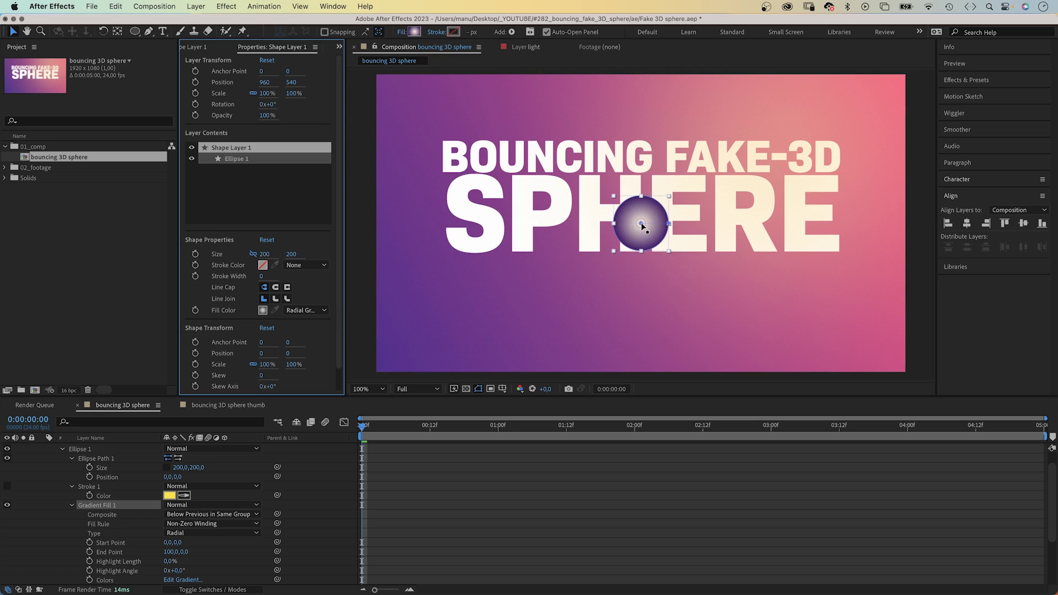
mouse_move(640, 223)
left_mouse_down()
mouse_move(660, 206)
mouse_move(650, 229)
mouse_move(627, 232)
left_mouse_up()
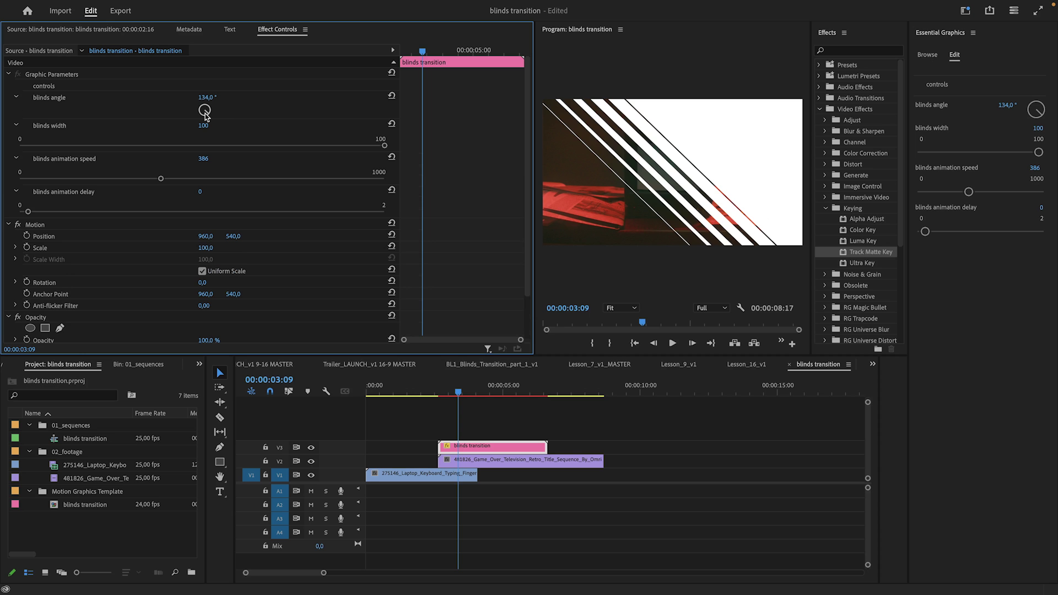
left_click_drag(207, 118, 211, 111)
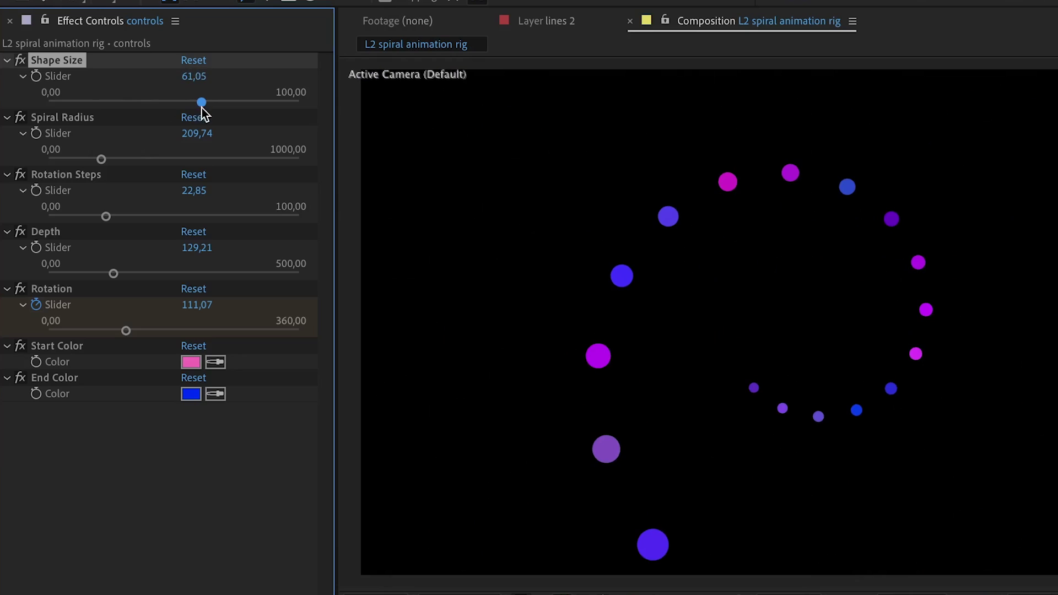
left_click_drag(203, 104, 208, 104)
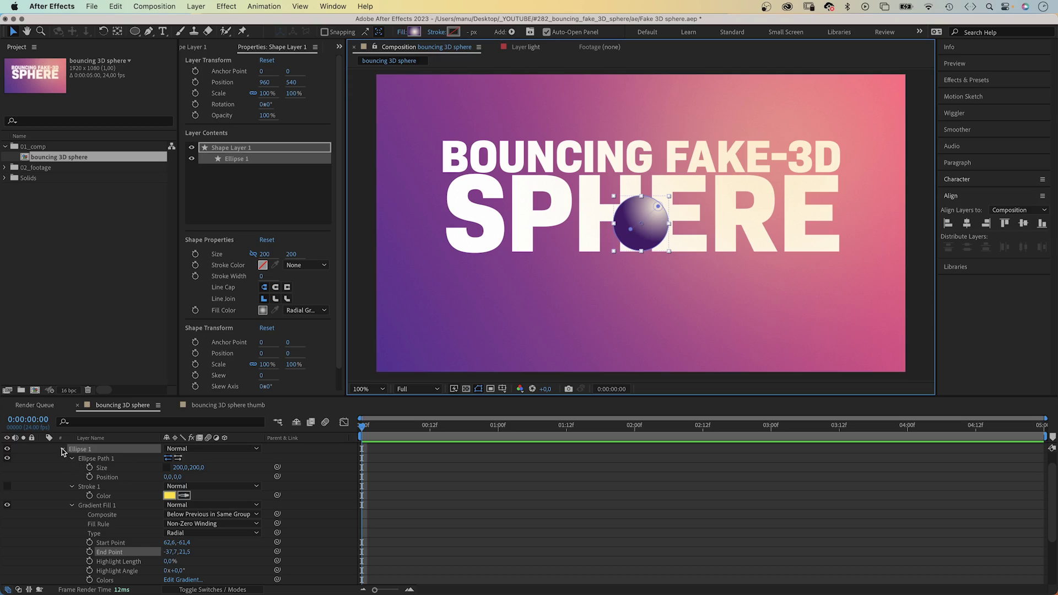
- Rename the shape layer to 'sphere'
left_click(62, 452)
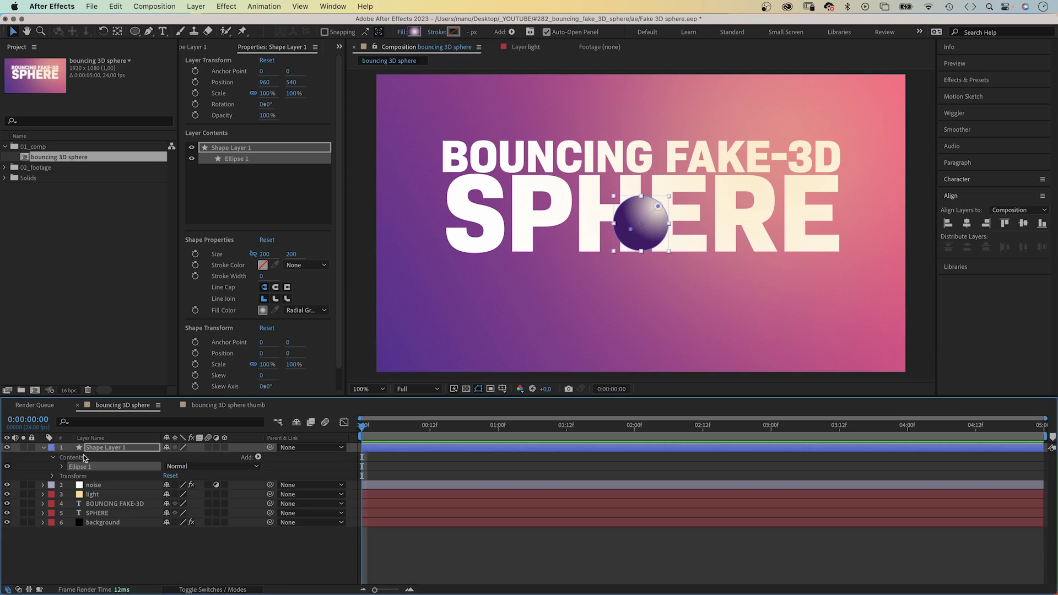
left_click(99, 449)
key("Return")
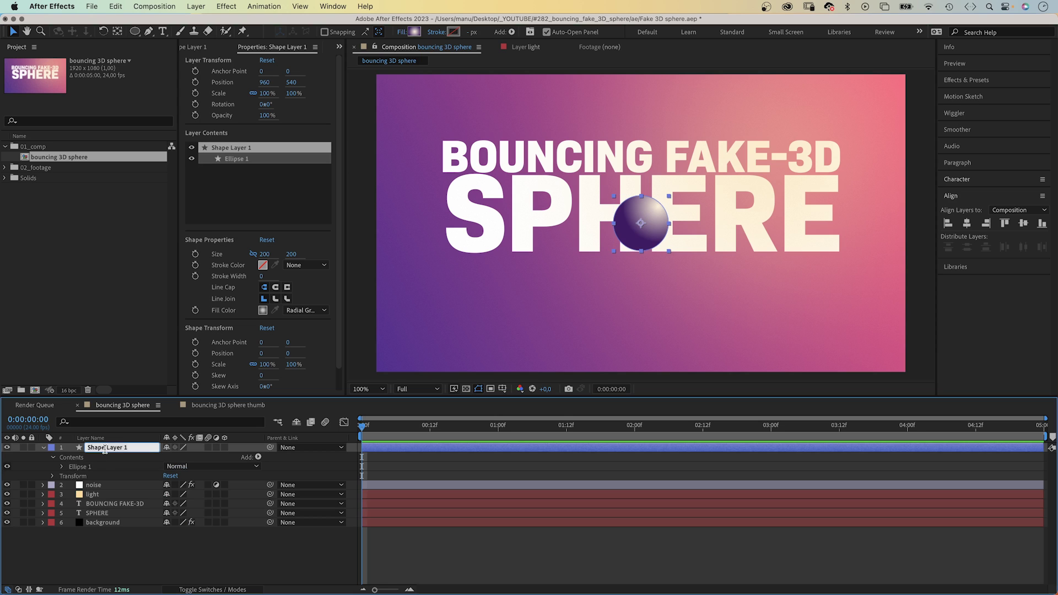
type("sphere")
key("Return")
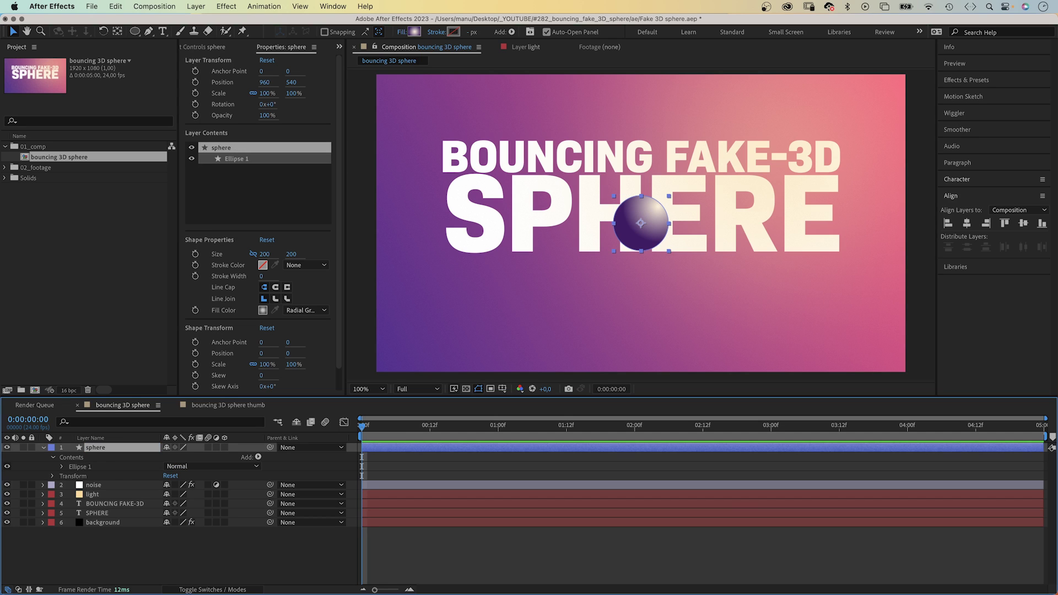
- Add an Inner Glow layer style to the sphere with Overlay blend mode
right_click(98, 448)
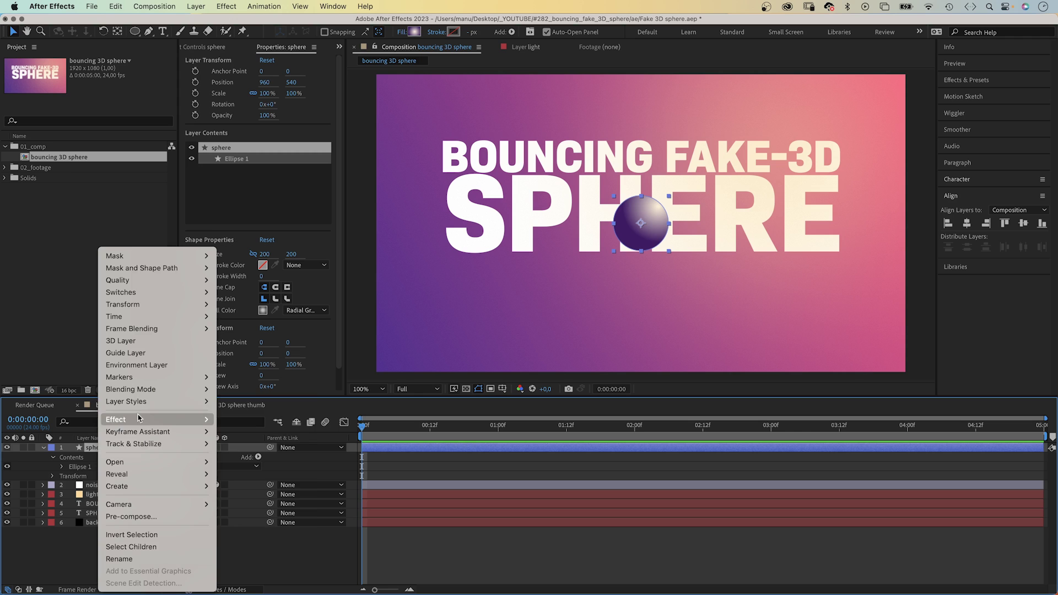
mouse_move(144, 410)
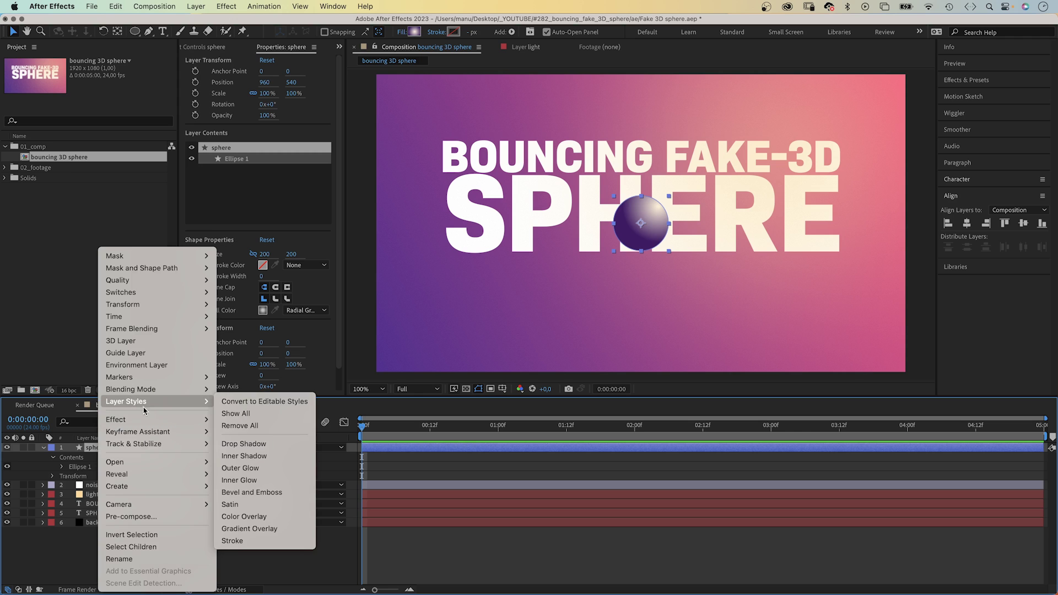
left_click(257, 481)
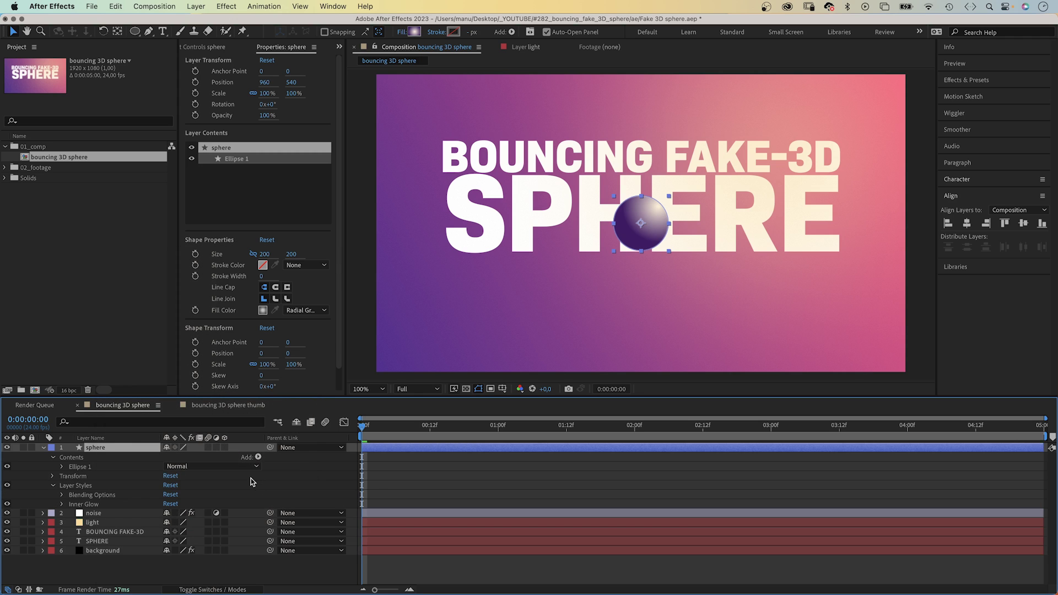
left_click(62, 503)
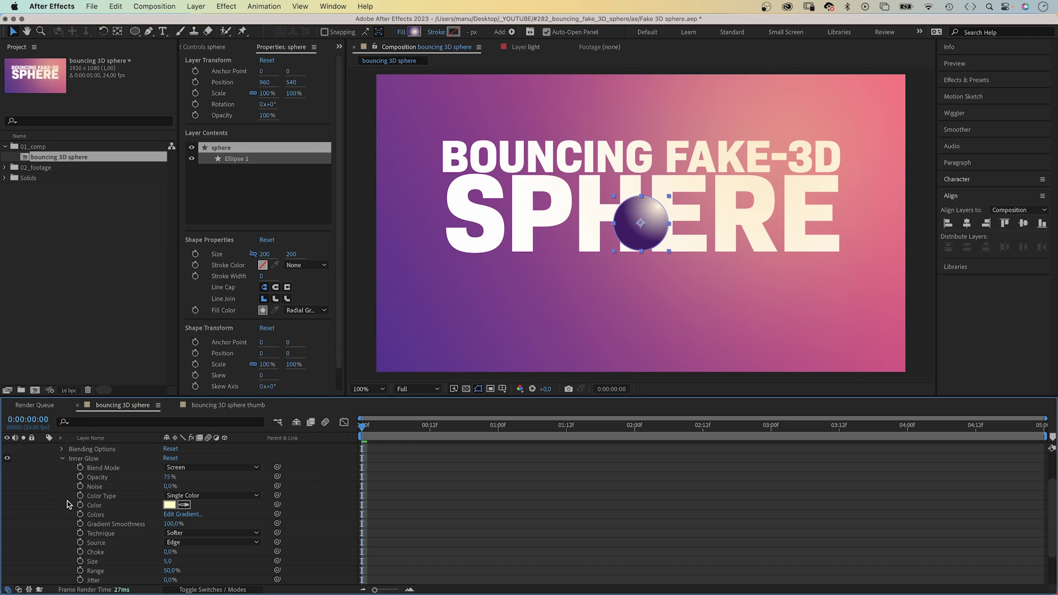
left_click(196, 468)
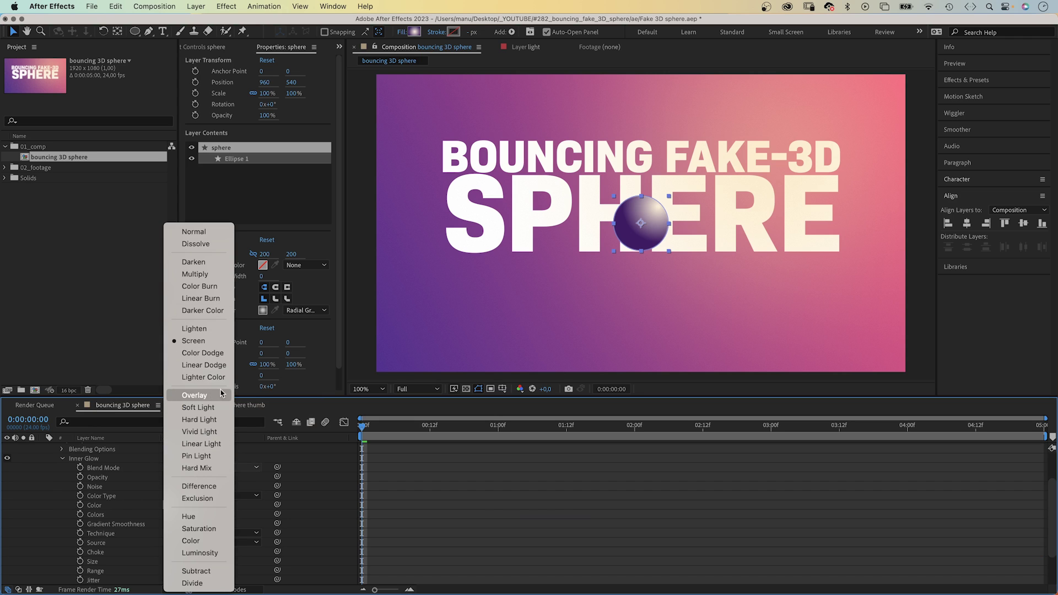
left_click(200, 394)
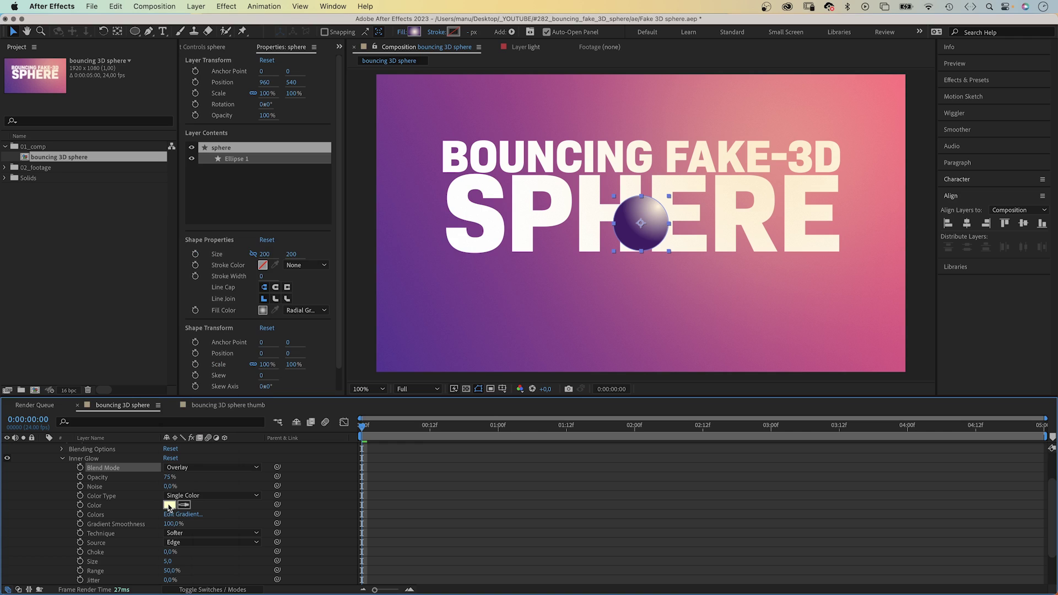
- Give the Inner Glow a pale yellow FFFFC0 colour and a size of 12
left_click(169, 506)
left_click_drag(341, 210, 344, 208)
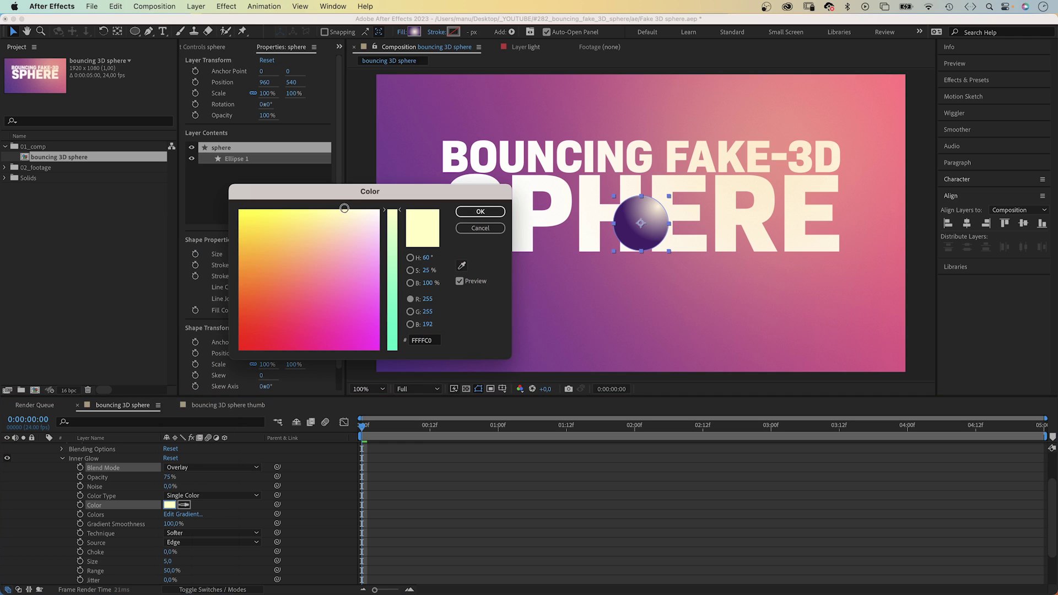
left_click(472, 214)
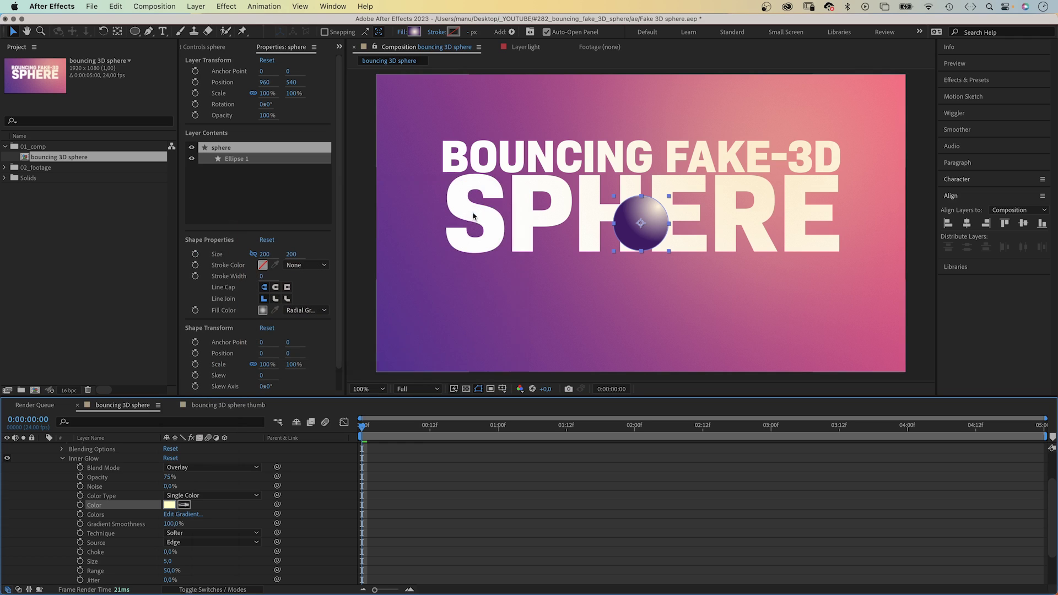
left_click(167, 561)
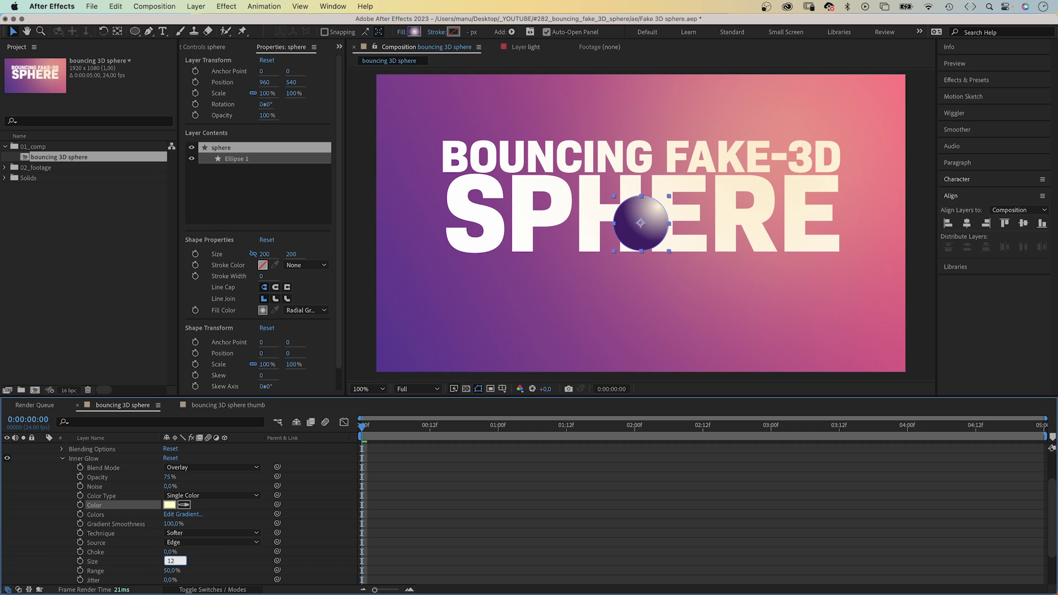
type("12")
key("Return")
left_click(481, 482)
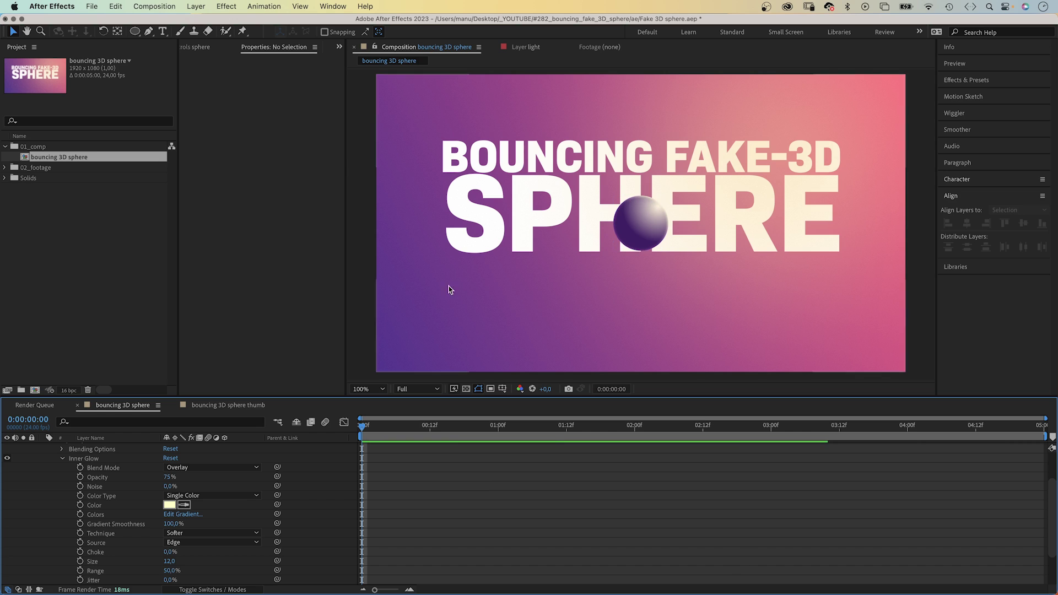
- Add Bevel and Emboss to the sphere with size 135, soften 16 and a 55° angle
left_click(62, 459)
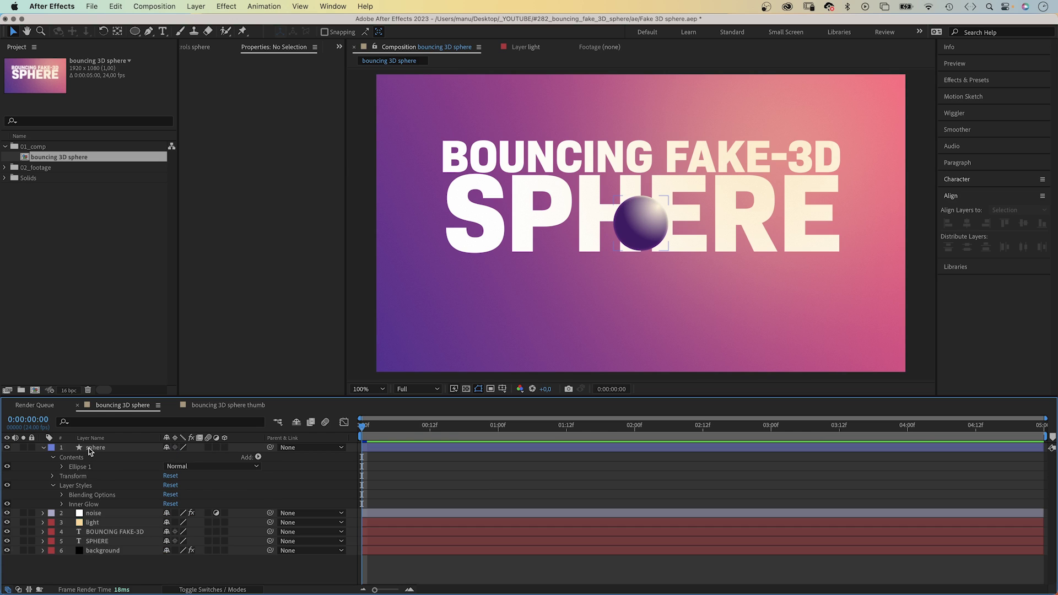
right_click(89, 448)
mouse_move(137, 406)
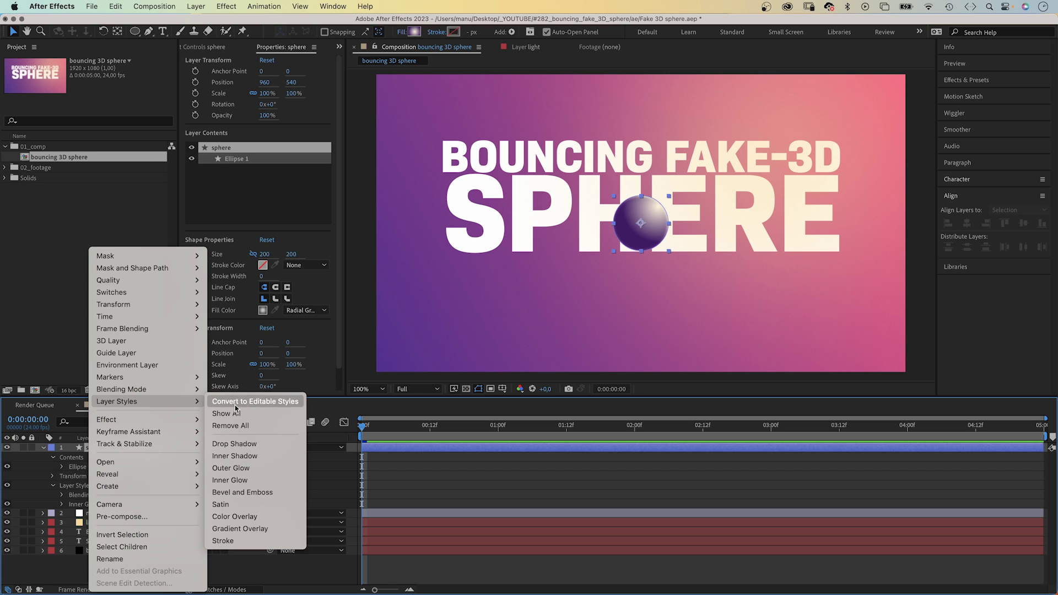
left_click(253, 492)
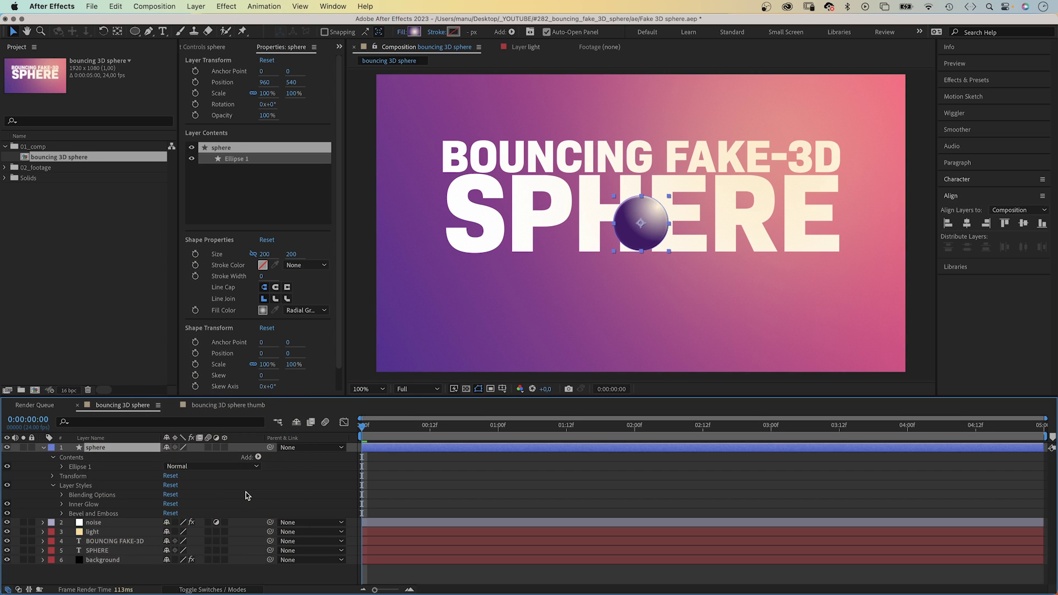
left_click(62, 514)
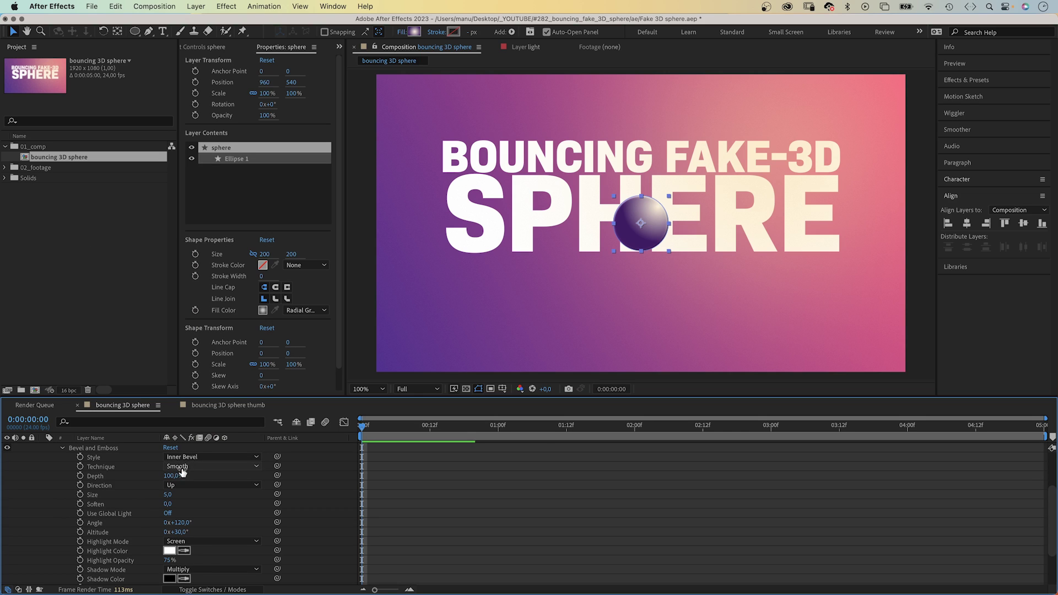
left_click(168, 495)
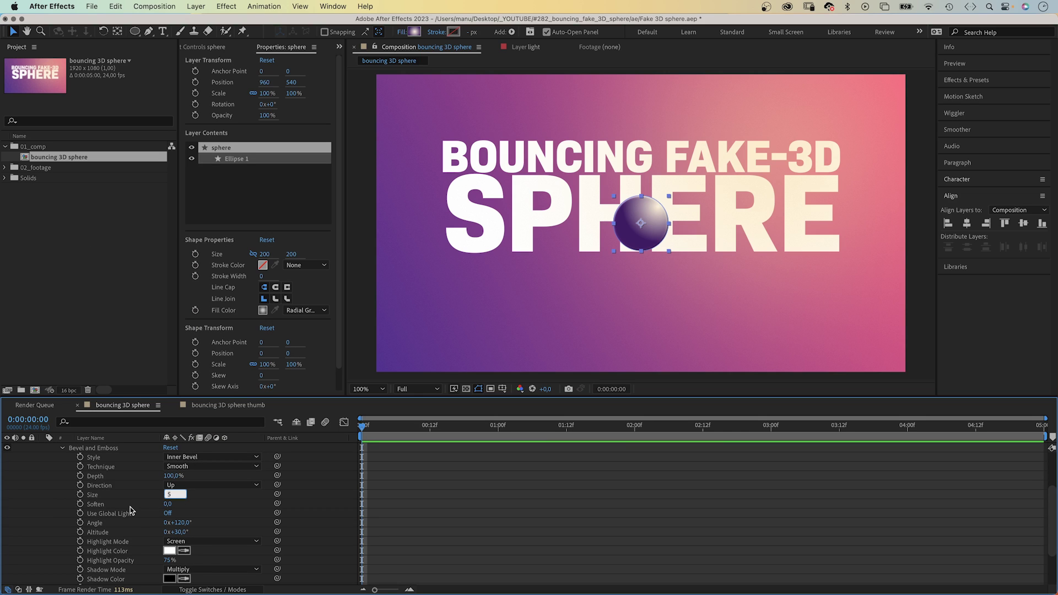
type("135")
key("Return")
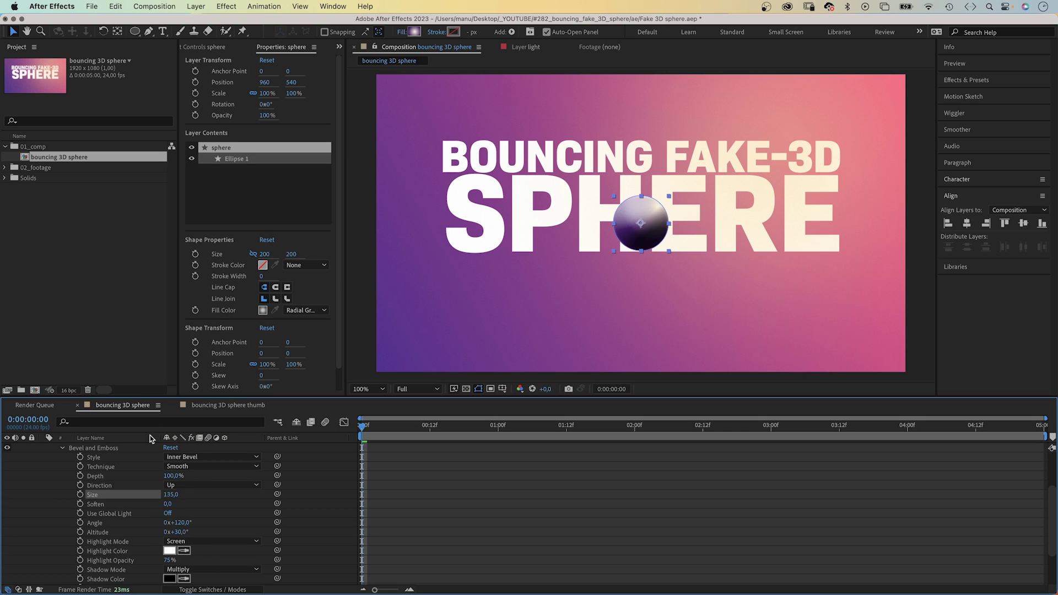
left_click_drag(167, 503, 342, 489)
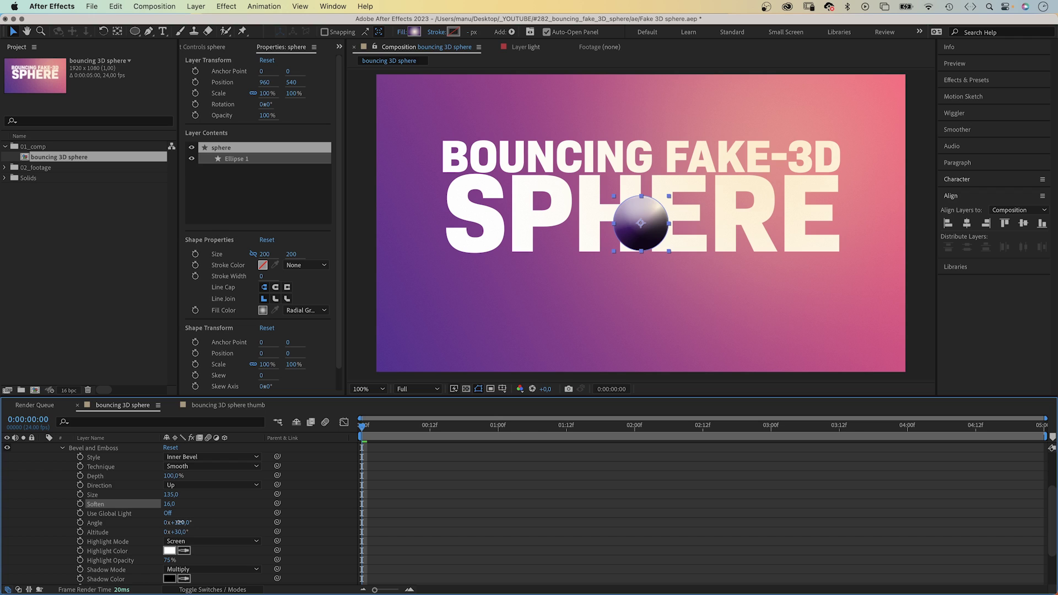
mouse_move(177, 523)
left_mouse_down()
mouse_move(186, 521)
mouse_move(147, 521)
left_mouse_up()
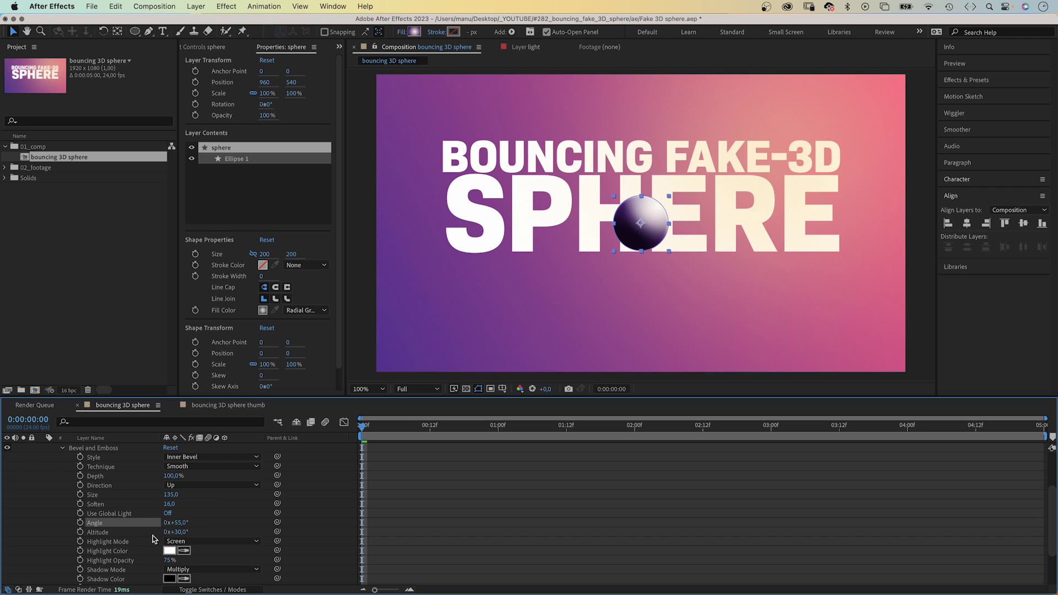
- Set the bevel's shadow colour to dark purple and collapse the sphere layer
left_click(169, 579)
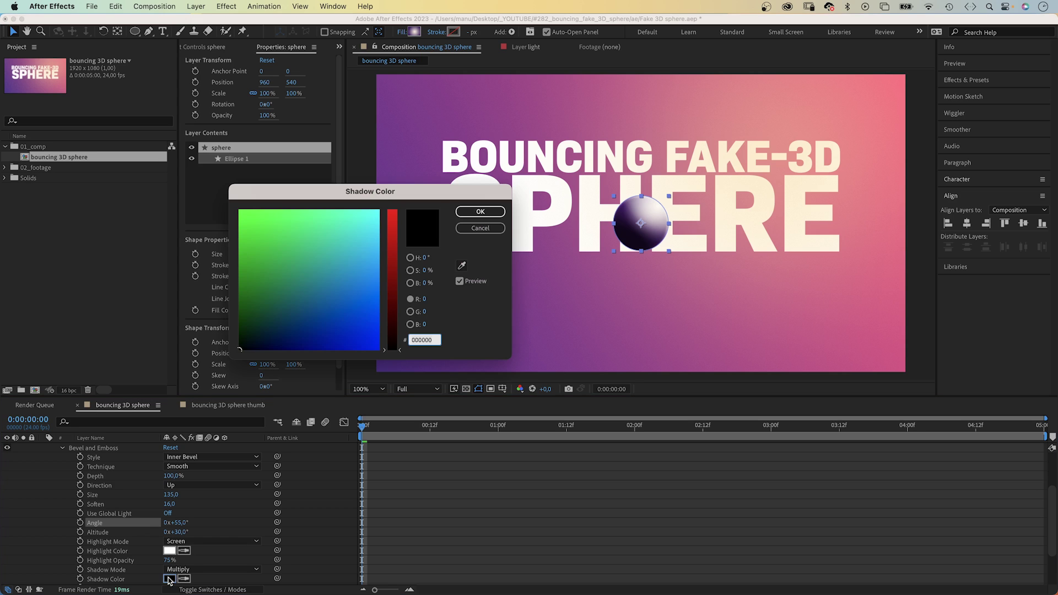
left_click_drag(389, 324, 371, 312)
left_click_drag(278, 334, 293, 327)
left_click(463, 213)
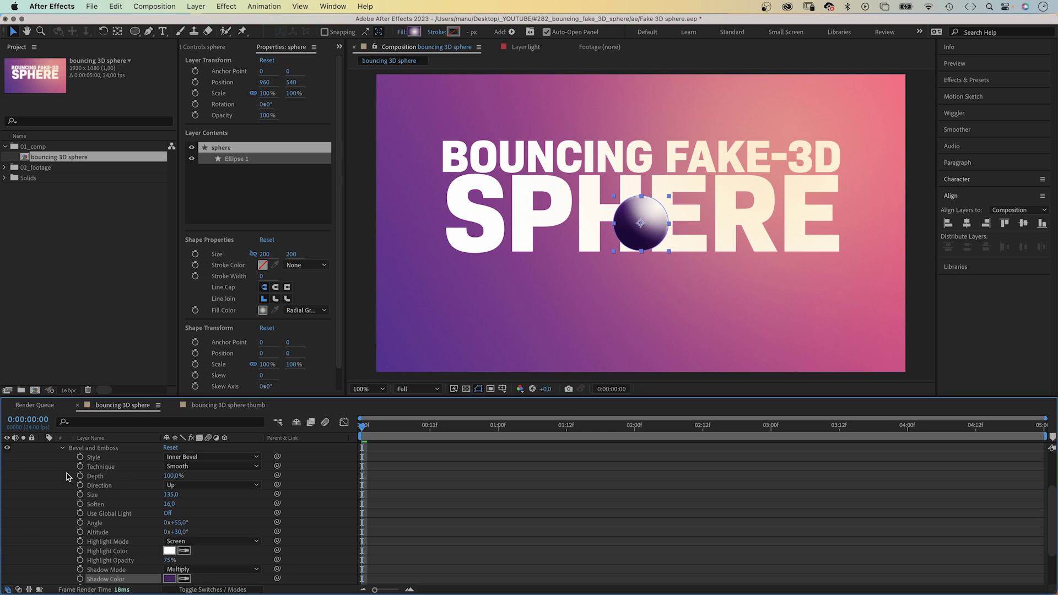
left_click(61, 450)
left_click(44, 448)
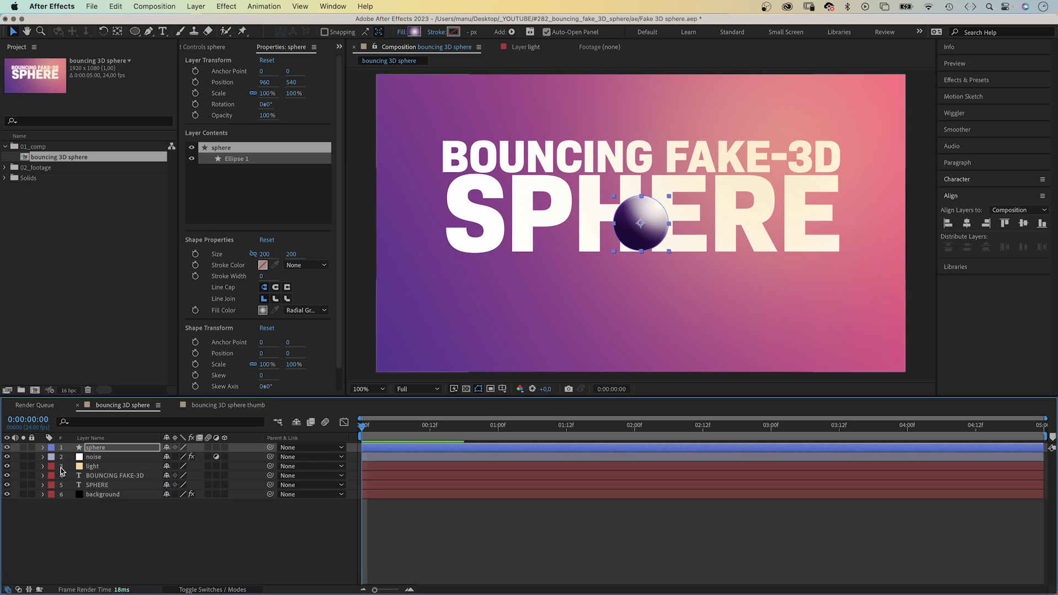
left_click(97, 514)
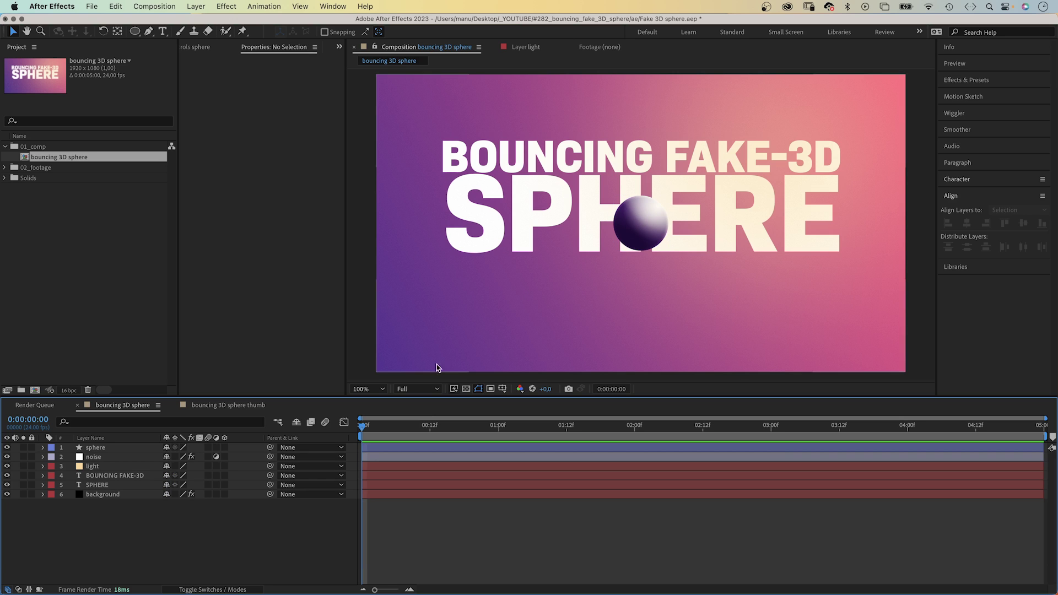
- Move the sphere below the light layer, duplicate it and name the copy 'sphere shadow'
left_click(97, 449)
left_click_drag(97, 449, 101, 484)
key("ctrl+d")
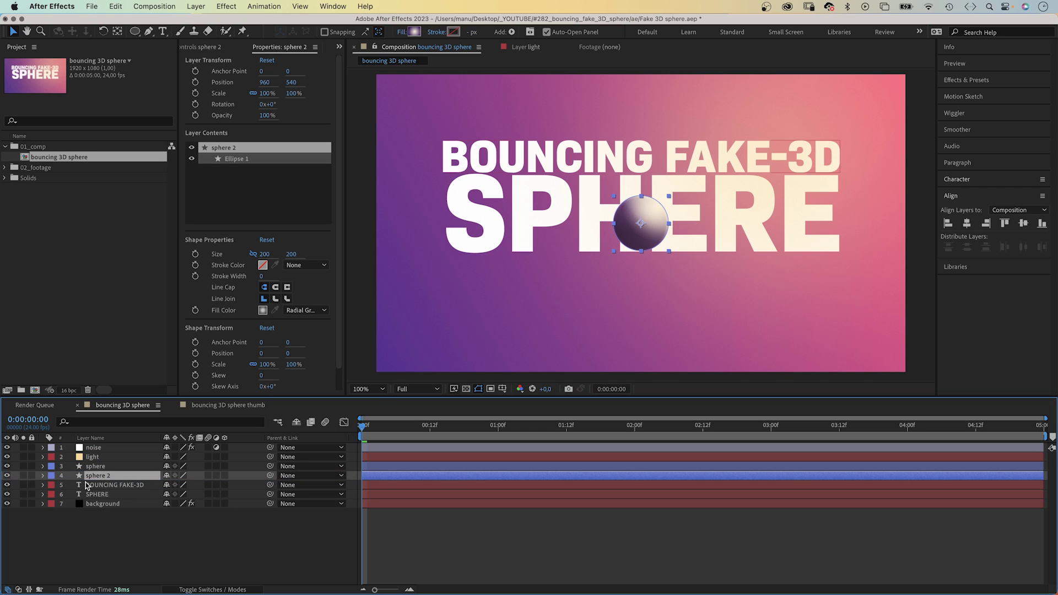
key("Return")
key("BackSpace")
key("BackSpace")
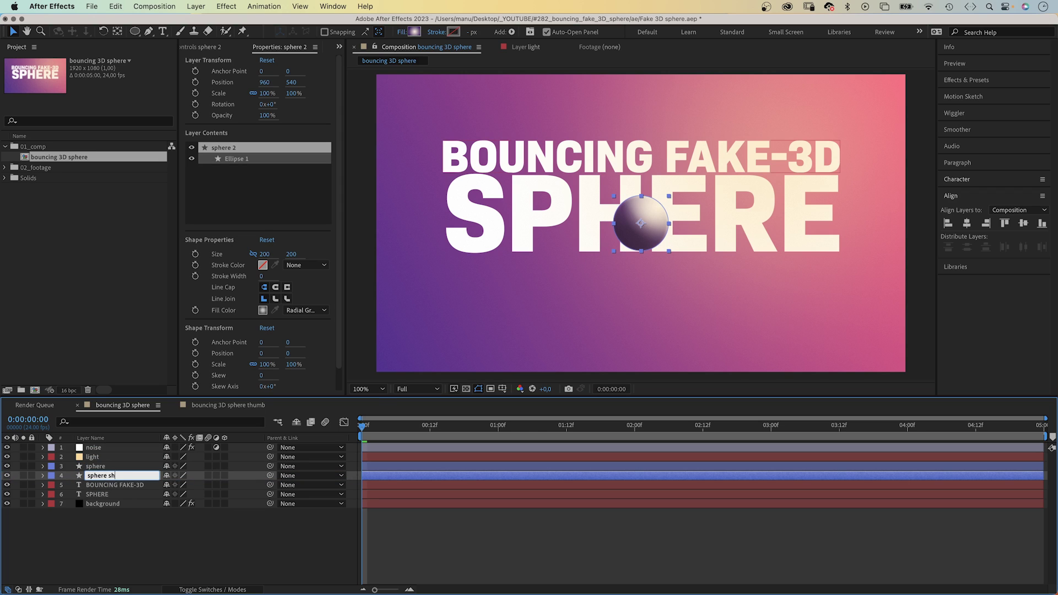
key("Return")
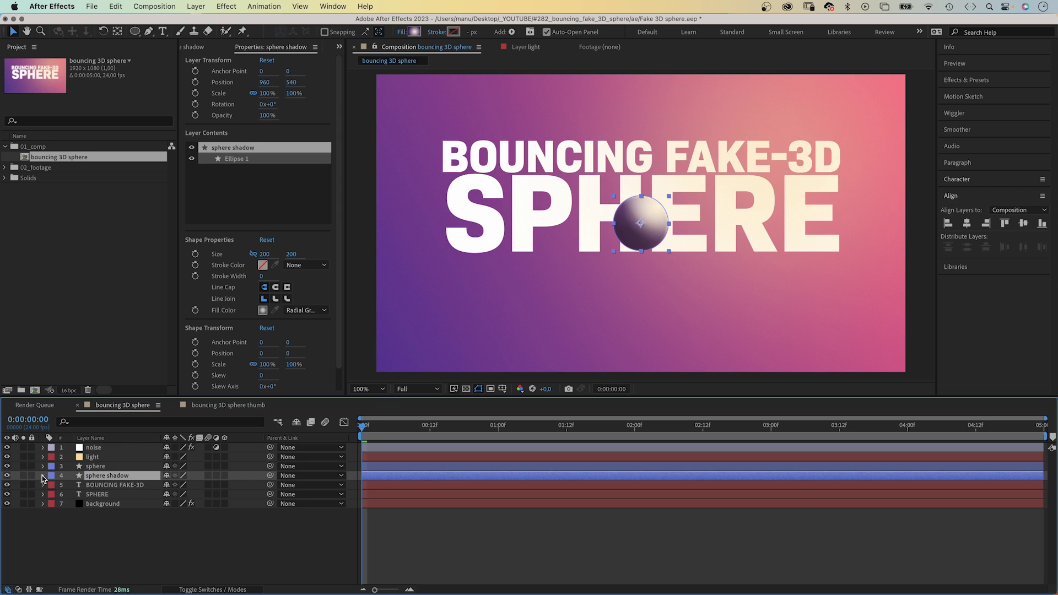
- Delete the layer styles from 'sphere shadow' and show its Effect Controls
left_click(43, 475)
left_click(76, 505)
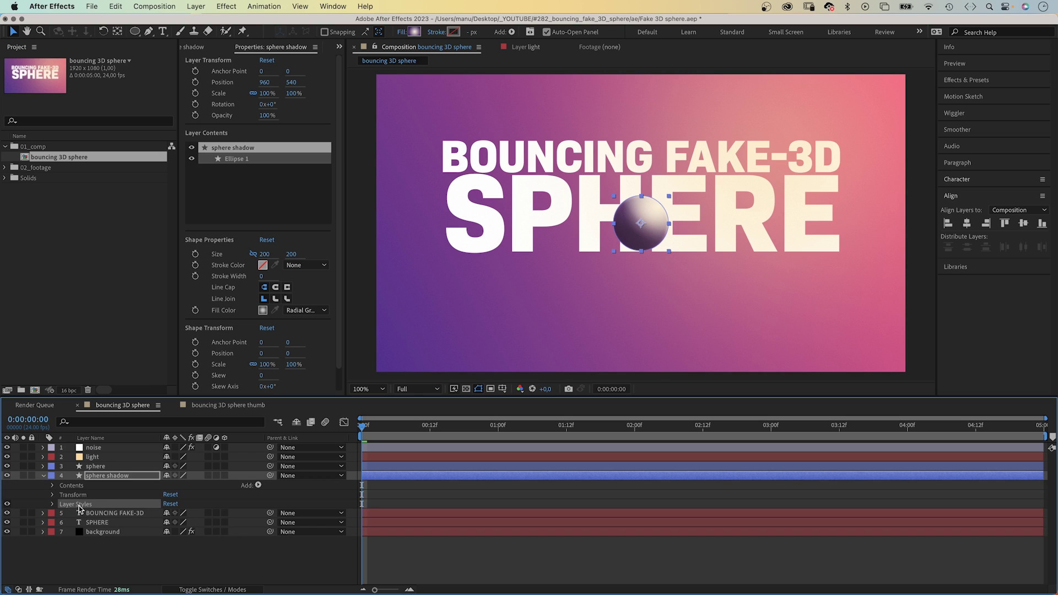
key("Delete")
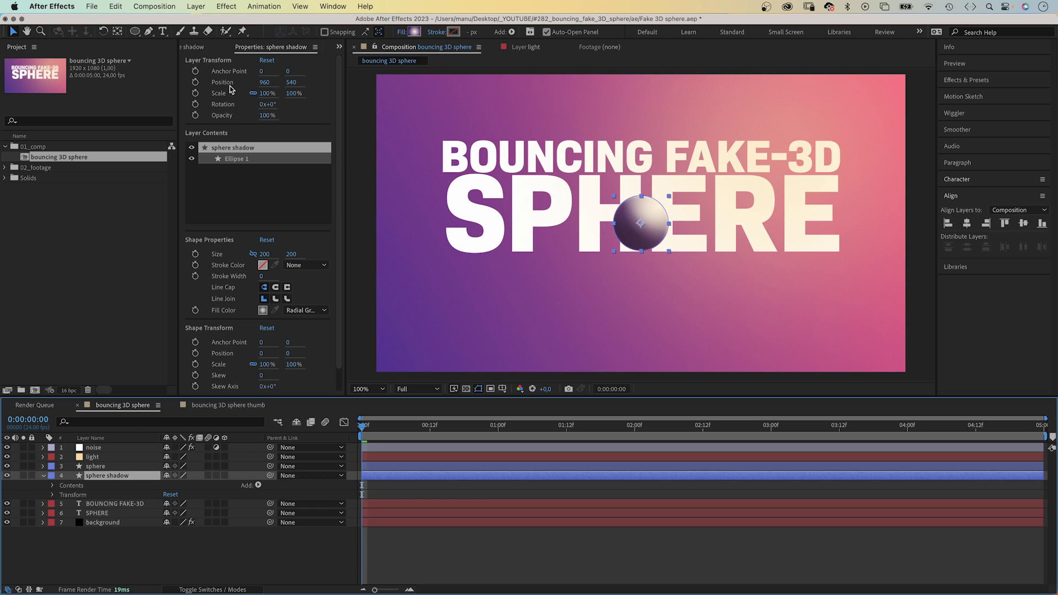
left_click(192, 54)
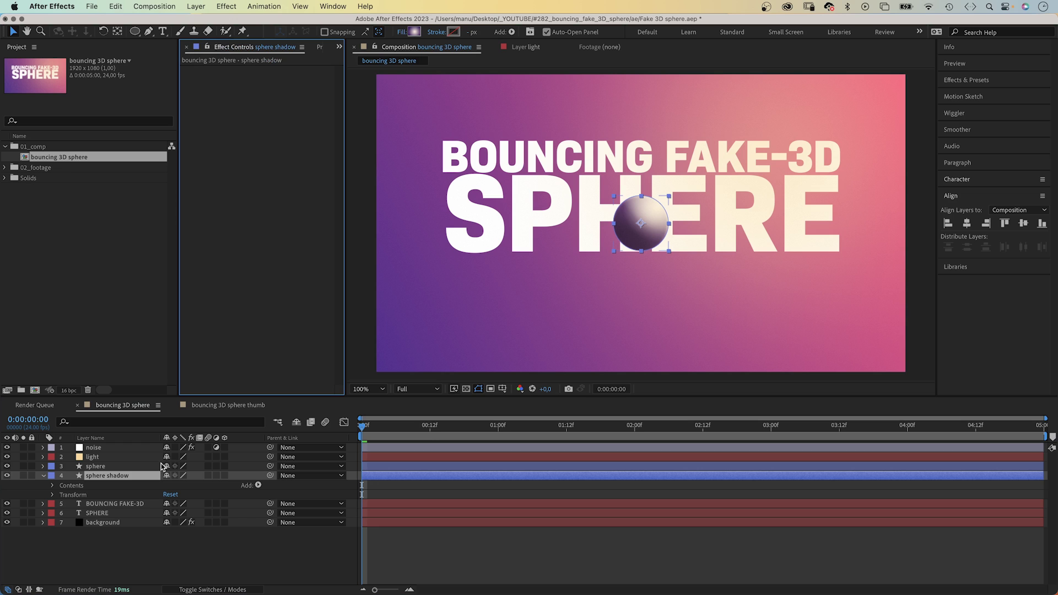
- Search Effects & Presets for 'drop sh' and apply Drop Shadow to 'sphere shadow'
left_click(985, 81)
left_click(966, 95)
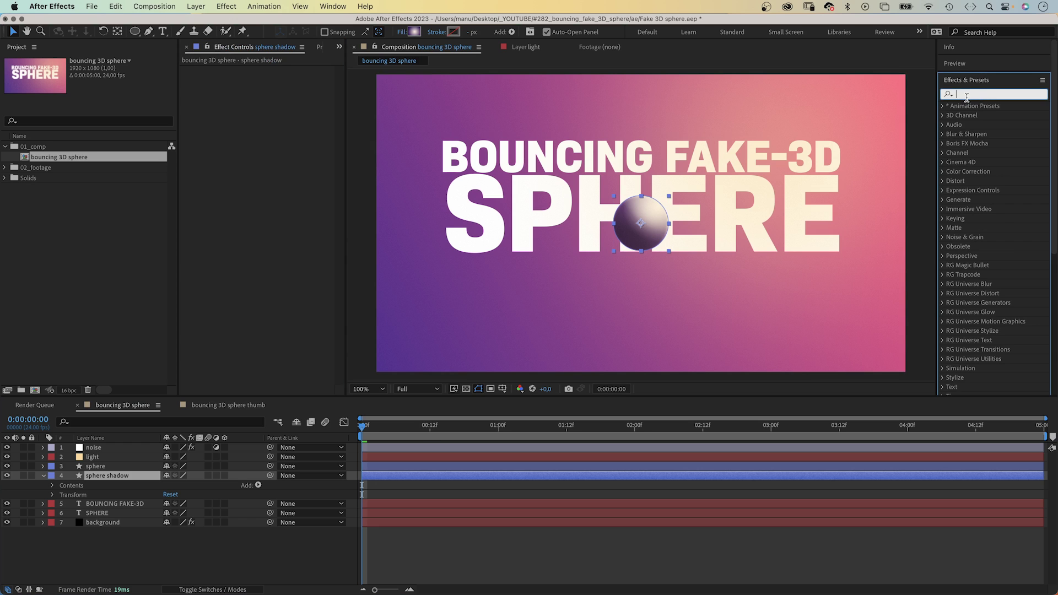
type("drop sh")
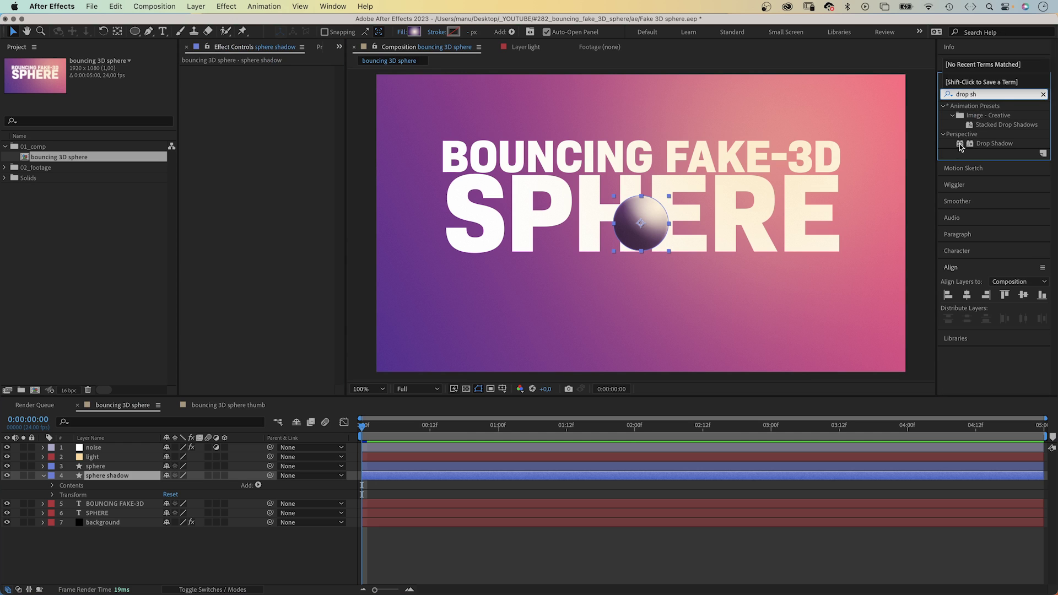
left_click_drag(995, 143, 270, 187)
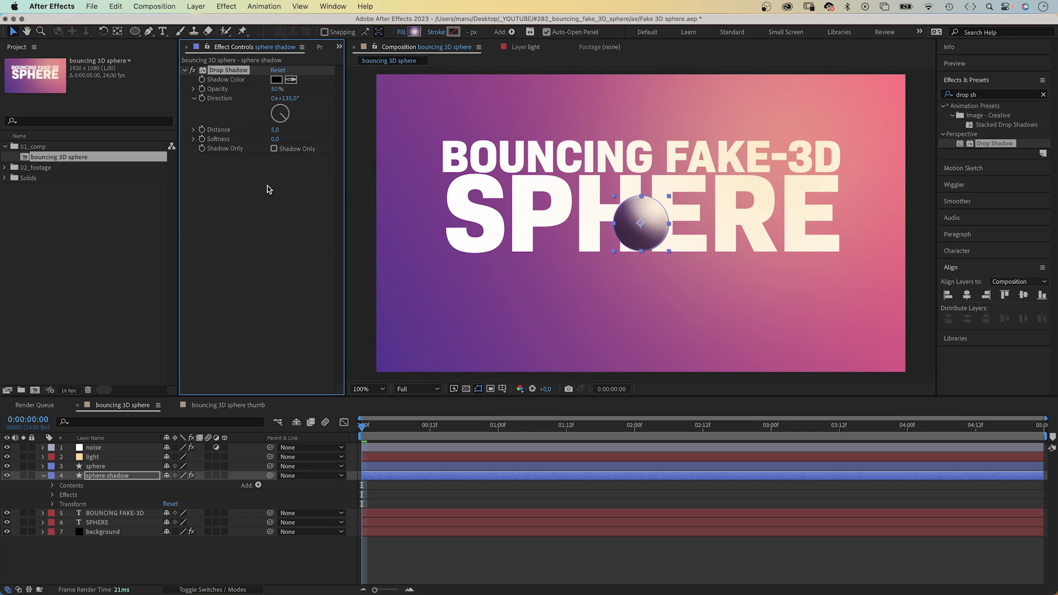
- Set the Drop Shadow to 75% opacity, 232° direction, distance 10 and softness 20
left_click(277, 89)
key("Return")
mouse_move(284, 122)
left_mouse_down()
mouse_move(290, 112)
mouse_move(273, 125)
left_mouse_up()
left_click(274, 130)
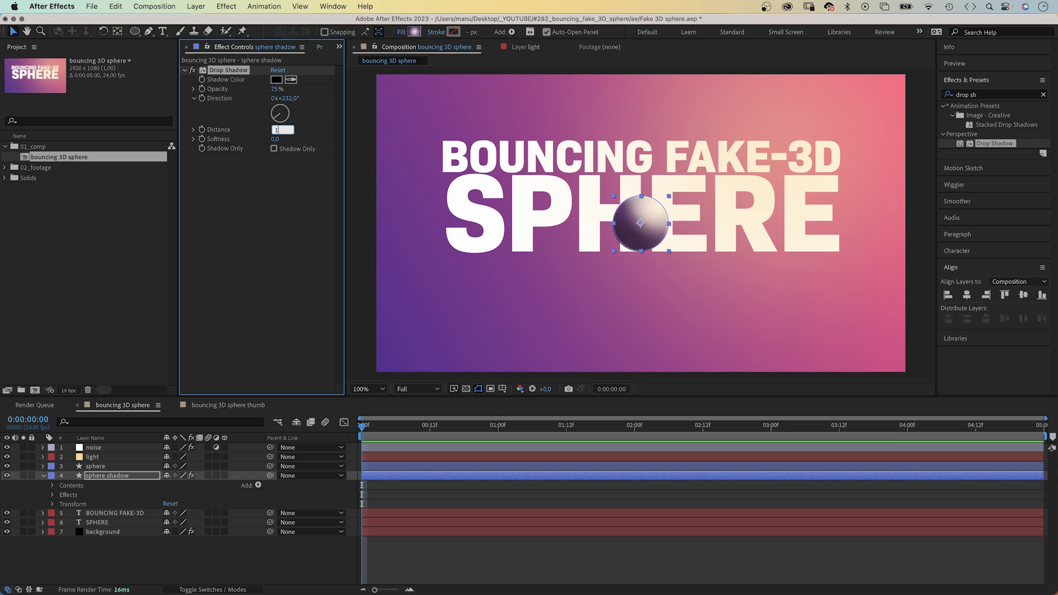
key("Tab")
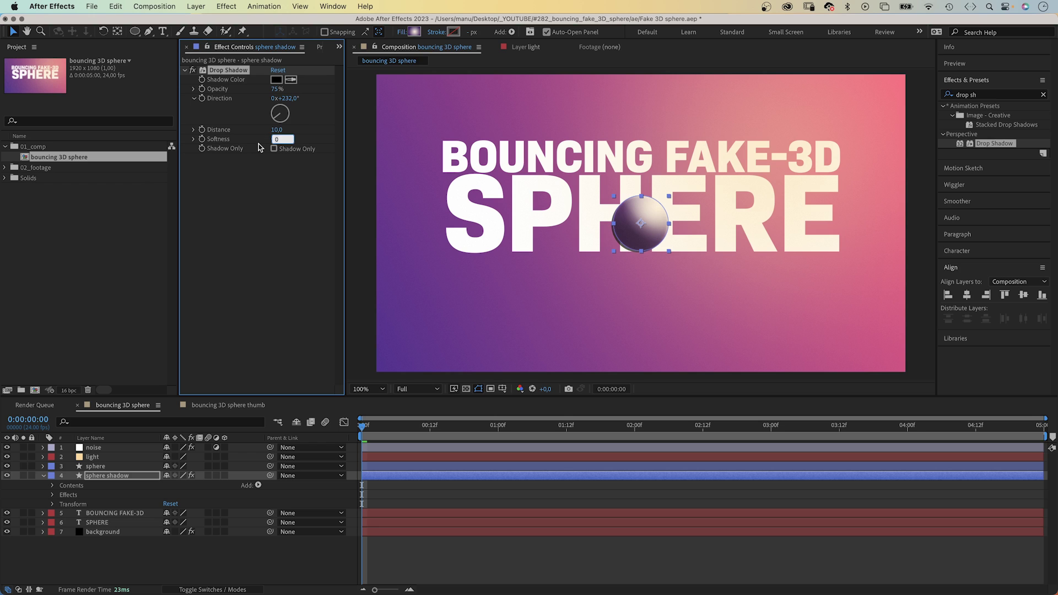
key("Return")
- Duplicate the Drop Shadow and set the copy to 50% opacity, distance 30, softness 75
key("super+d")
left_click(278, 177)
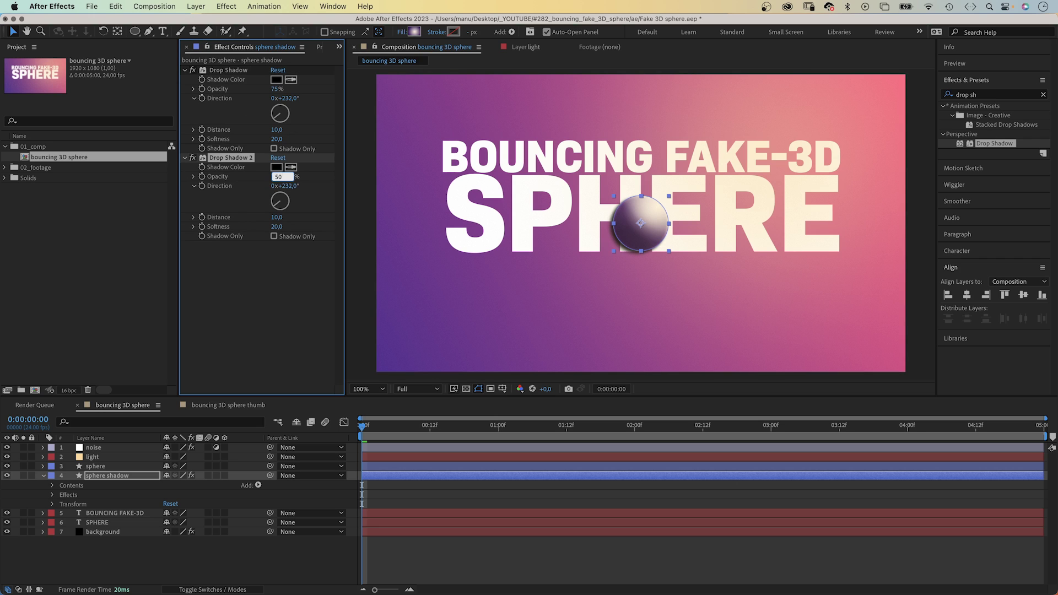
type("50")
key("Return")
left_click(276, 217)
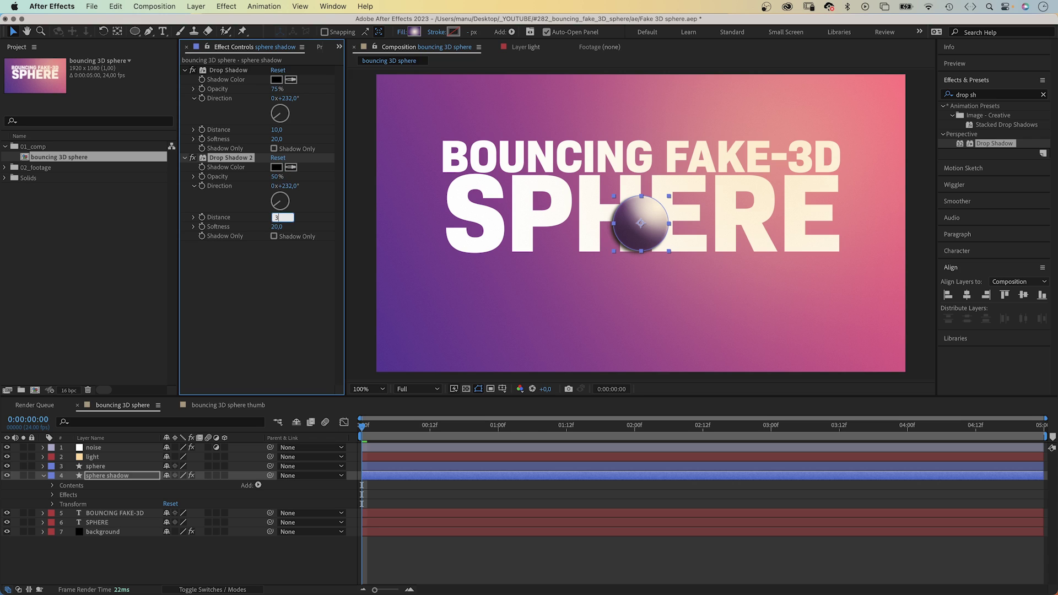
type("30")
key("Tab")
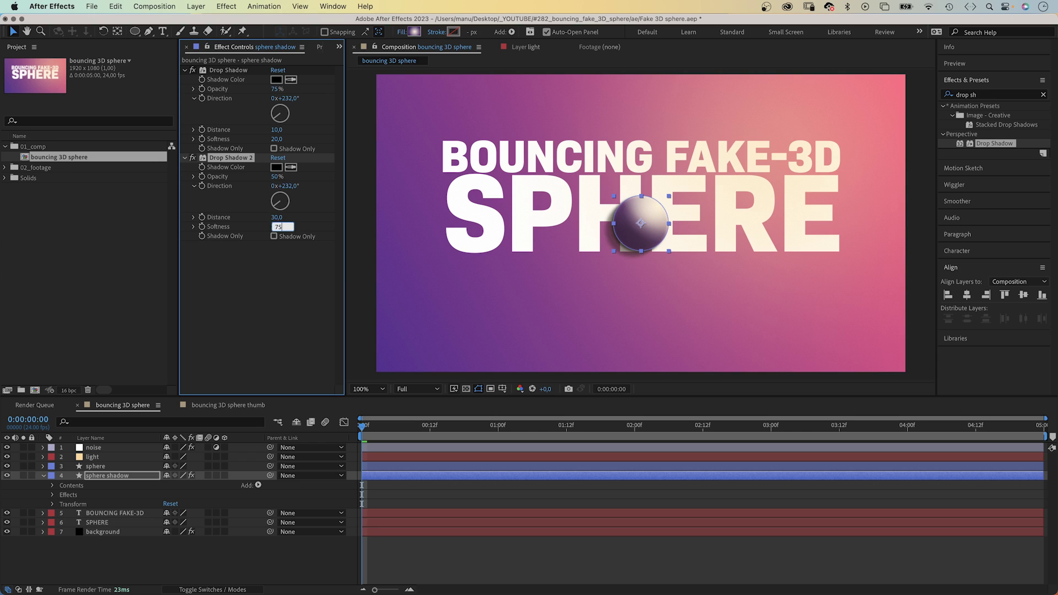
key("Return")
- Duplicate again for Drop Shadow 3 with 35% opacity, distance 80, softness 100
key("super+d")
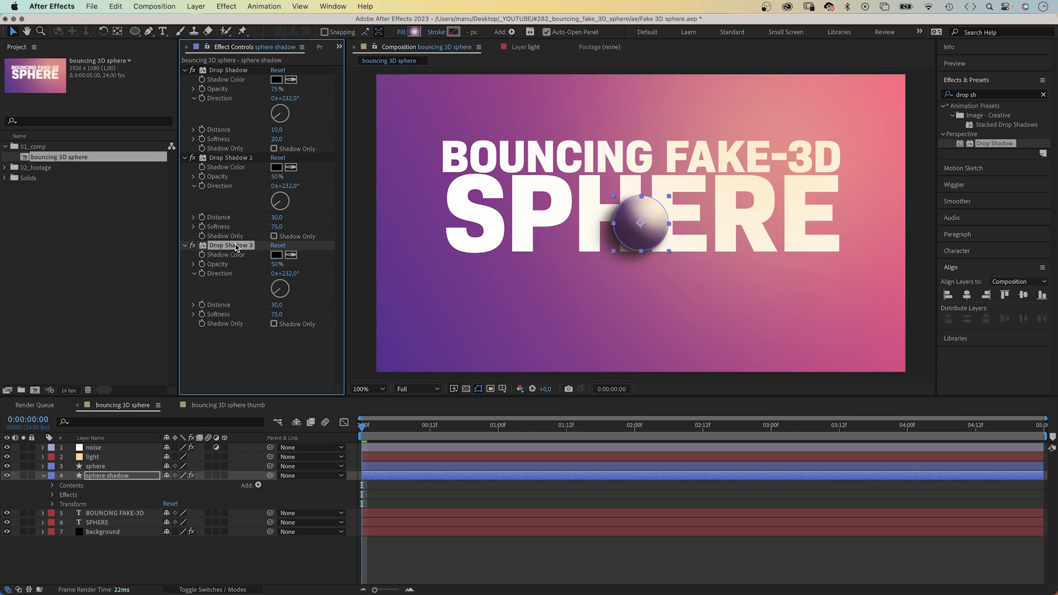
left_click(277, 264)
type("35")
key("Return")
left_click(277, 305)
key("Tab")
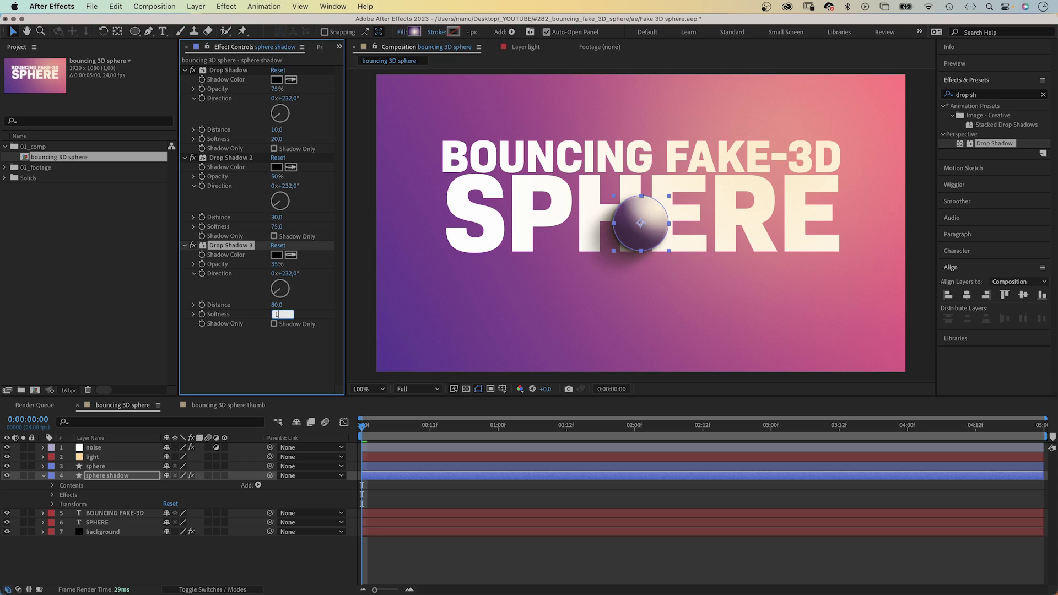
key("Return")
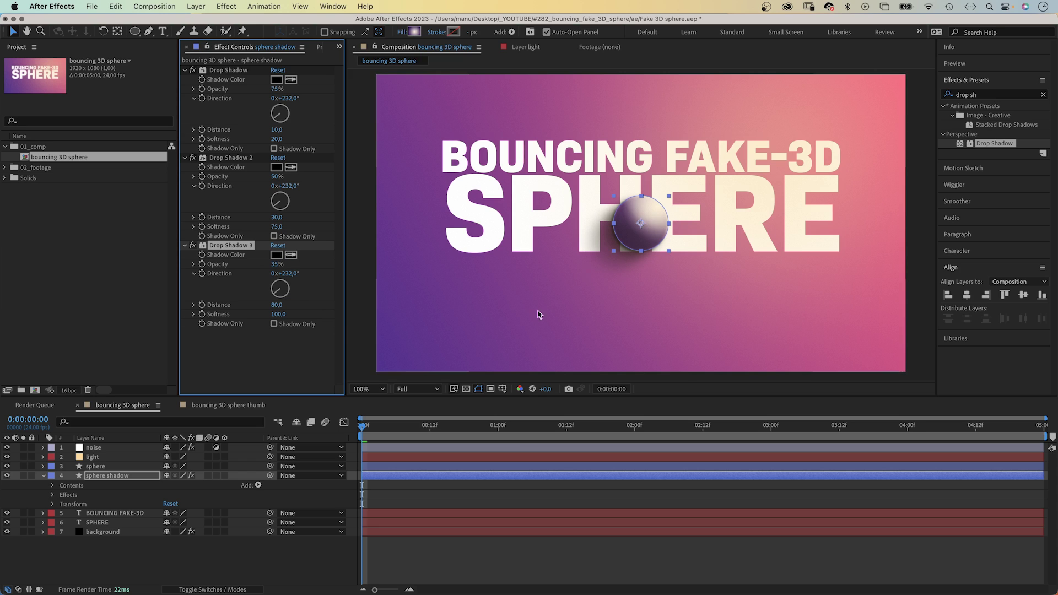
left_click(282, 557)
- Parent the 'sphere shadow' layer to the sphere layer
left_click(58, 496)
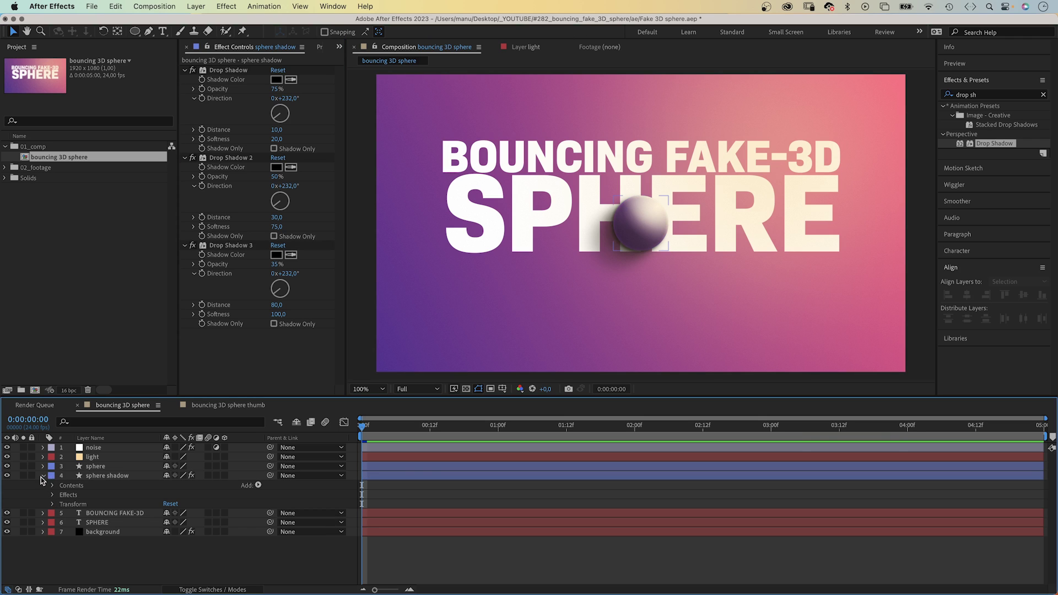
left_click(42, 477)
left_click(117, 477)
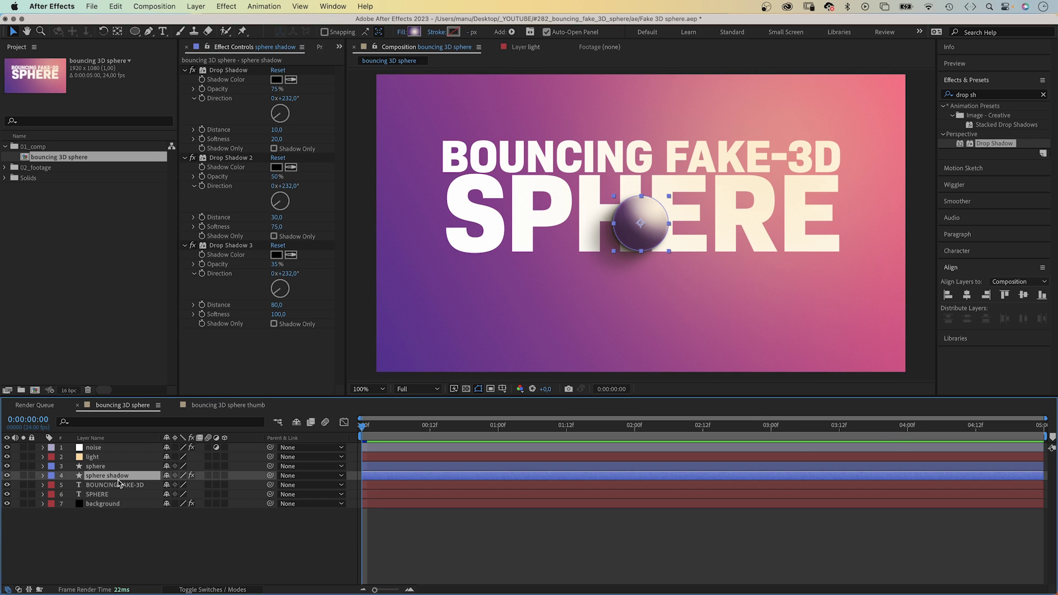
left_click_drag(267, 477, 138, 467)
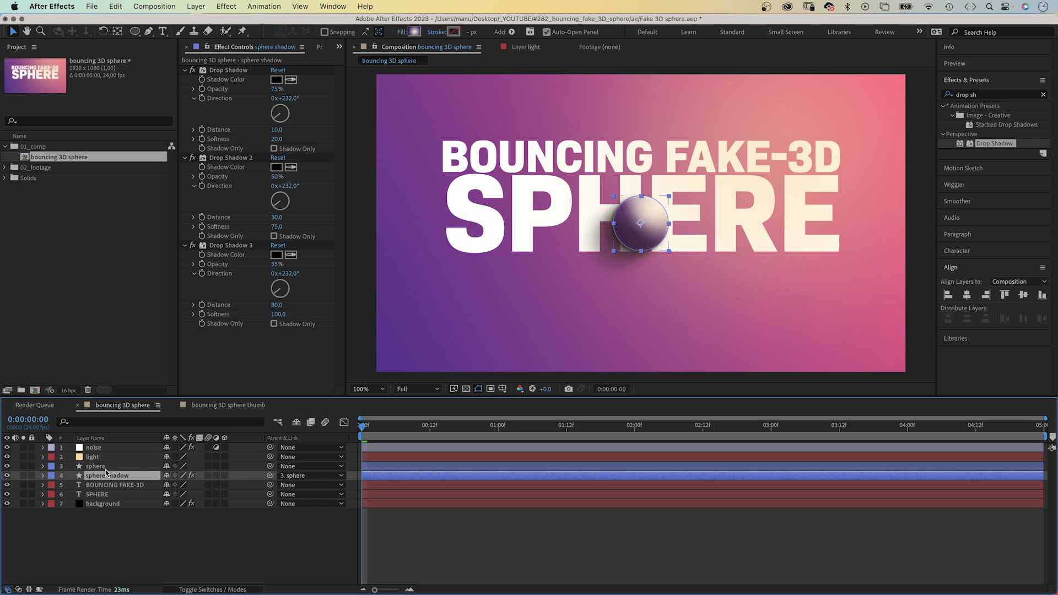
- Show the sphere's Position and Scale and move it left of the title to 322,418
left_click(107, 469)
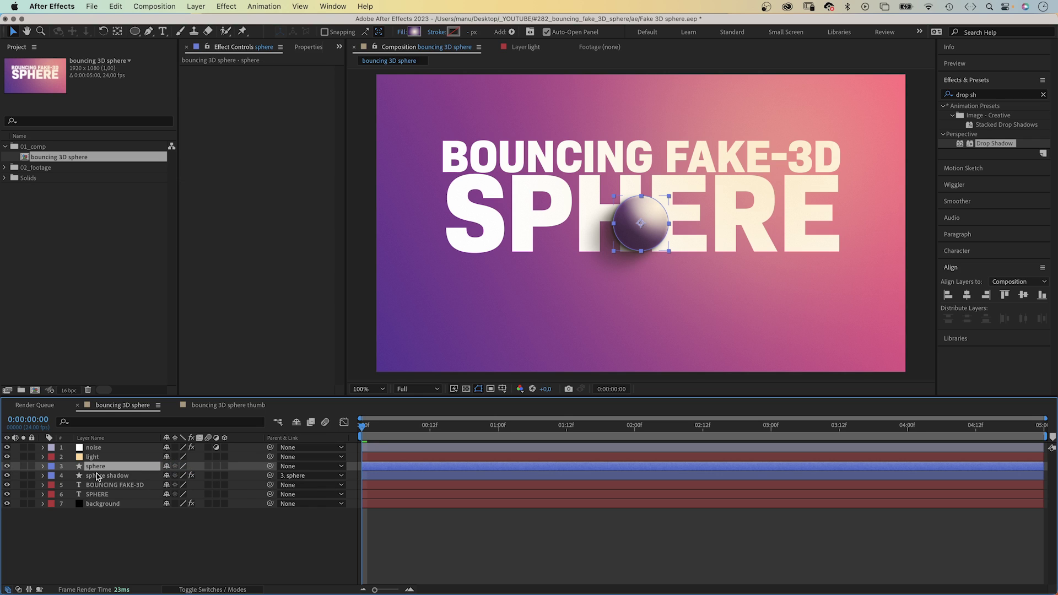
key("p")
key("shift+s")
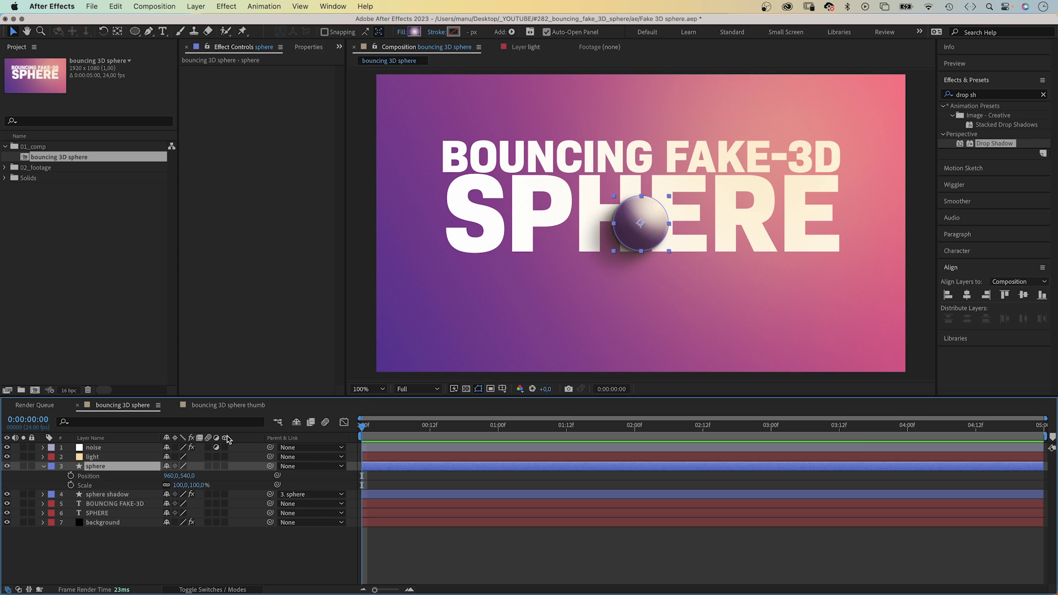
left_click_drag(643, 226, 468, 248)
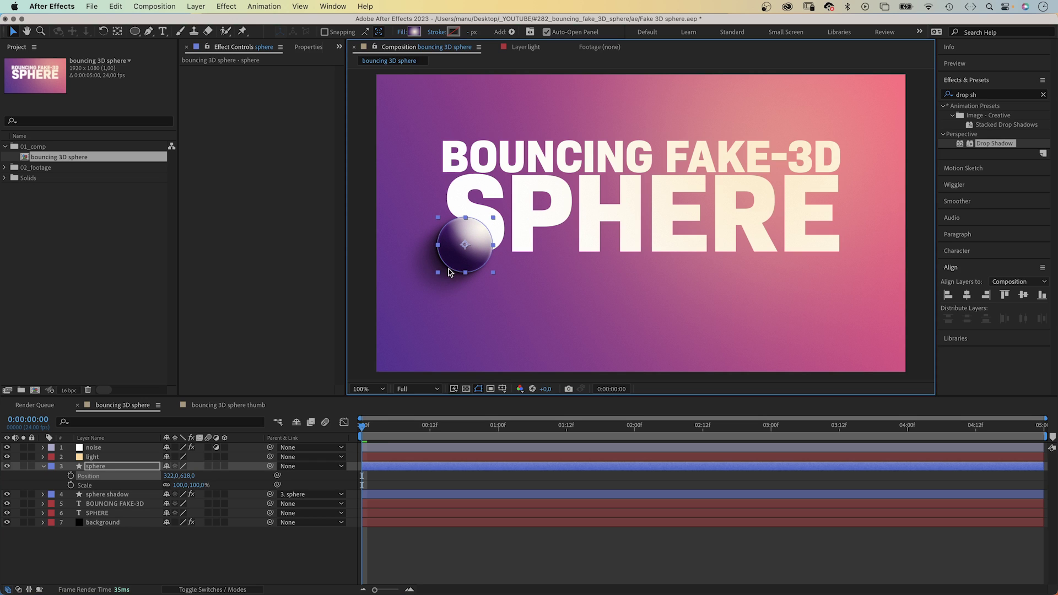
left_click_drag(362, 425, 388, 426)
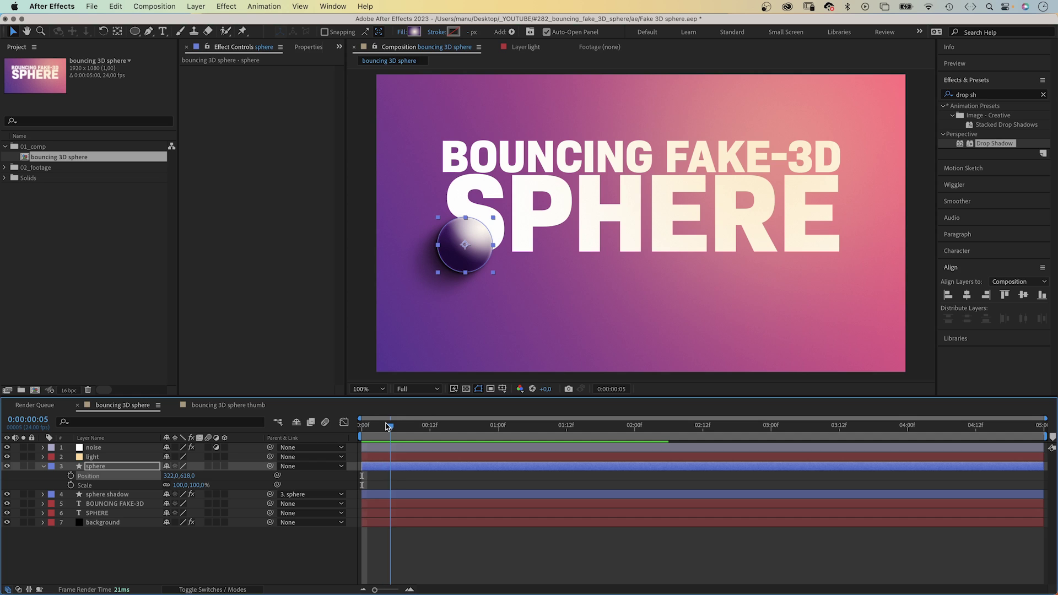
- Keyframe Position and Scale, starting at frame 0 off-screen left at 260% scale
left_click(71, 475)
left_click(71, 485)
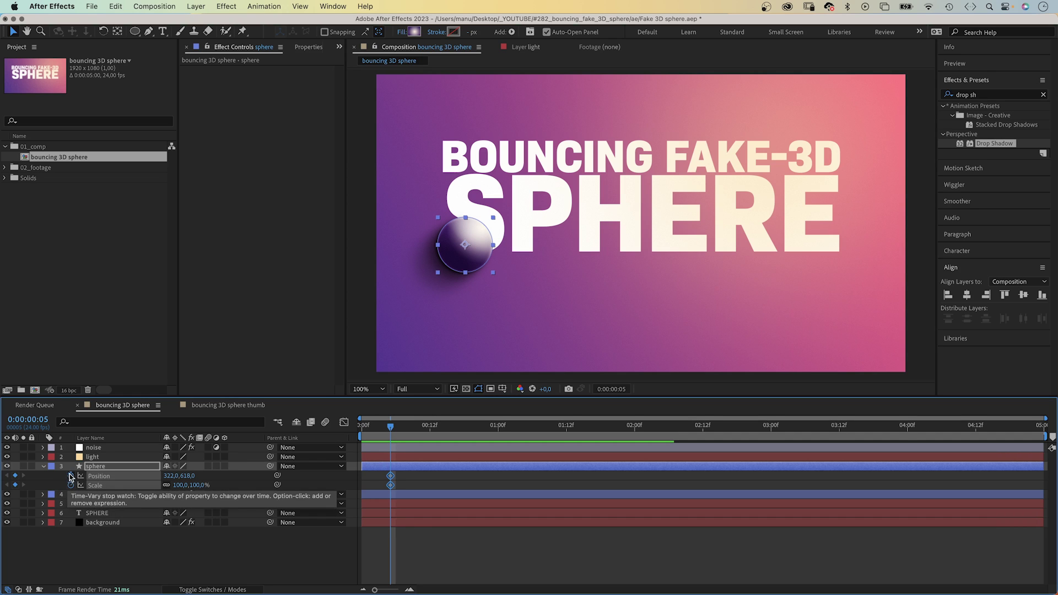
left_click_drag(374, 427, 354, 429)
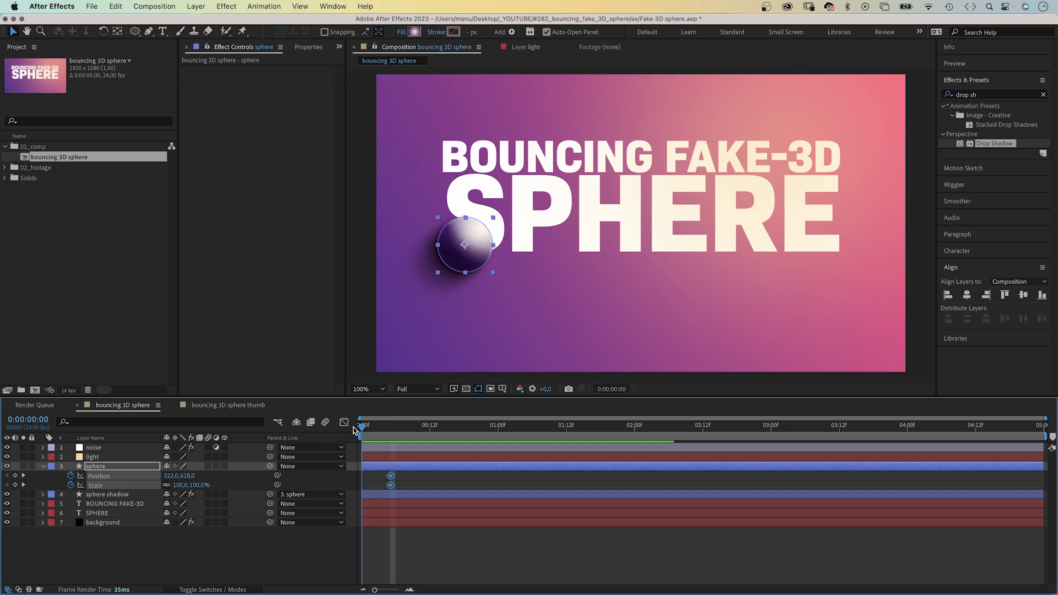
left_click(178, 485)
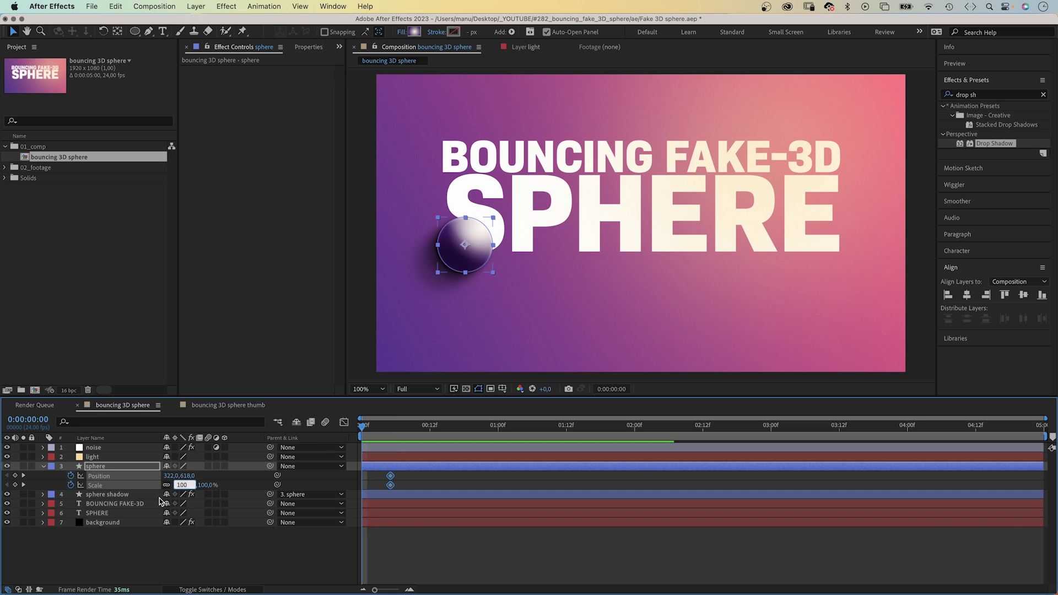
type("260,0,260,0")
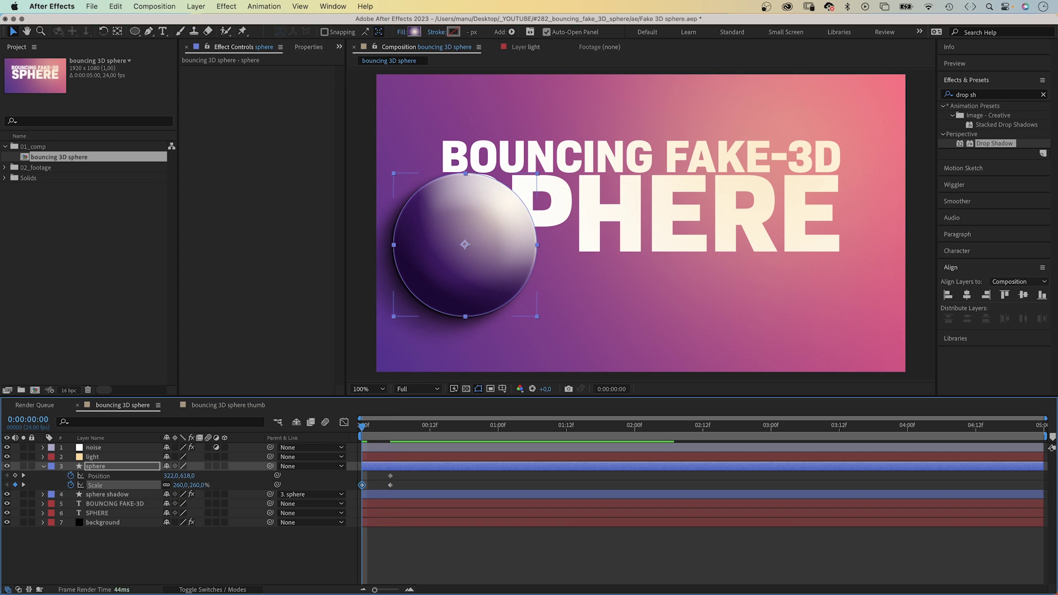
left_click_drag(171, 476, 83, 475)
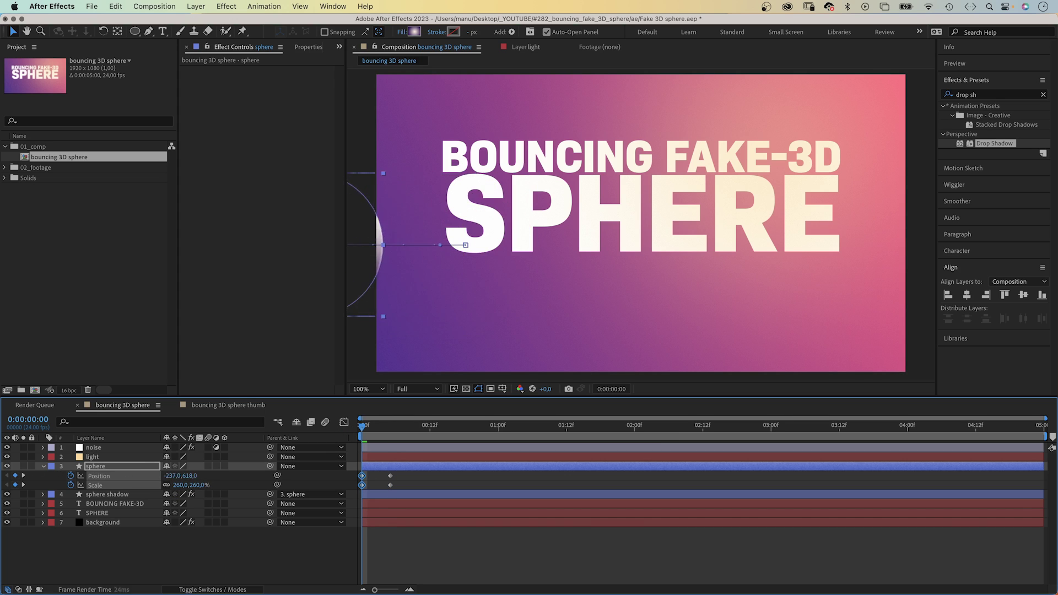
- At frame 9, move the sphere to x 564 with 140% scale
left_click(388, 428)
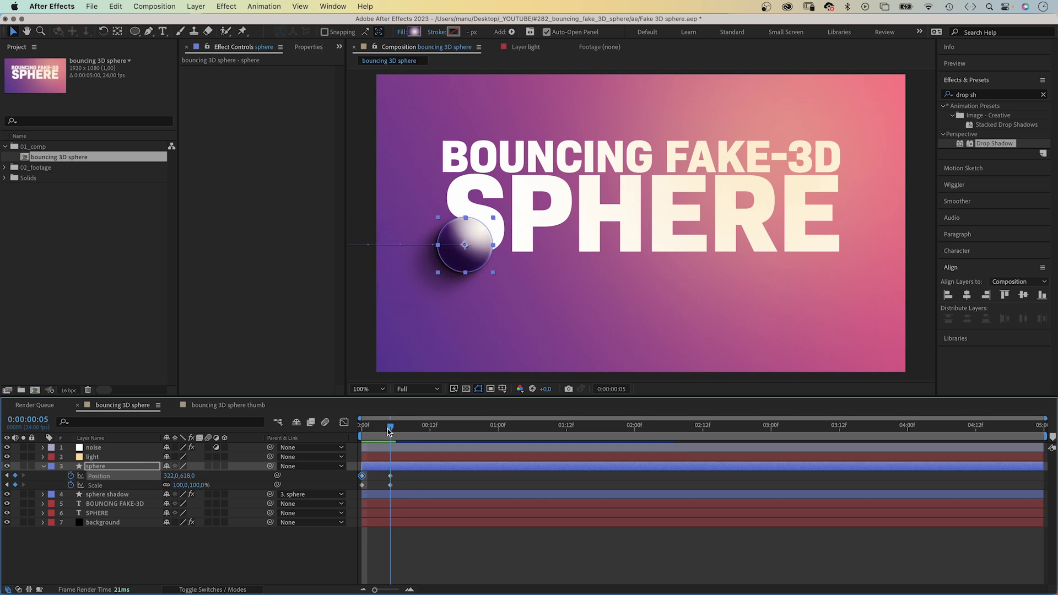
left_click_drag(390, 431, 413, 428)
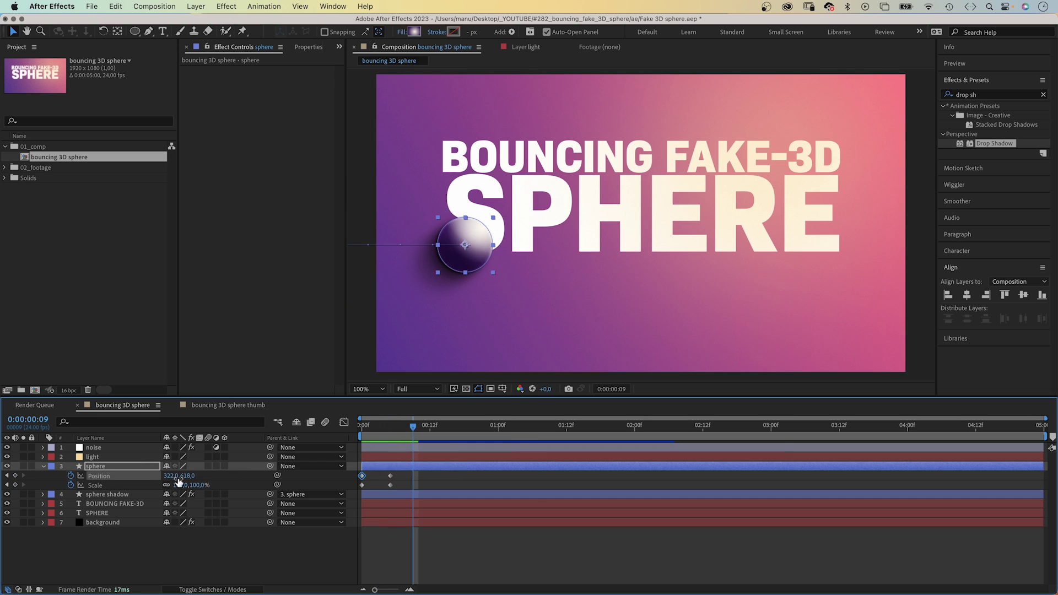
left_click_drag(168, 475, 282, 457)
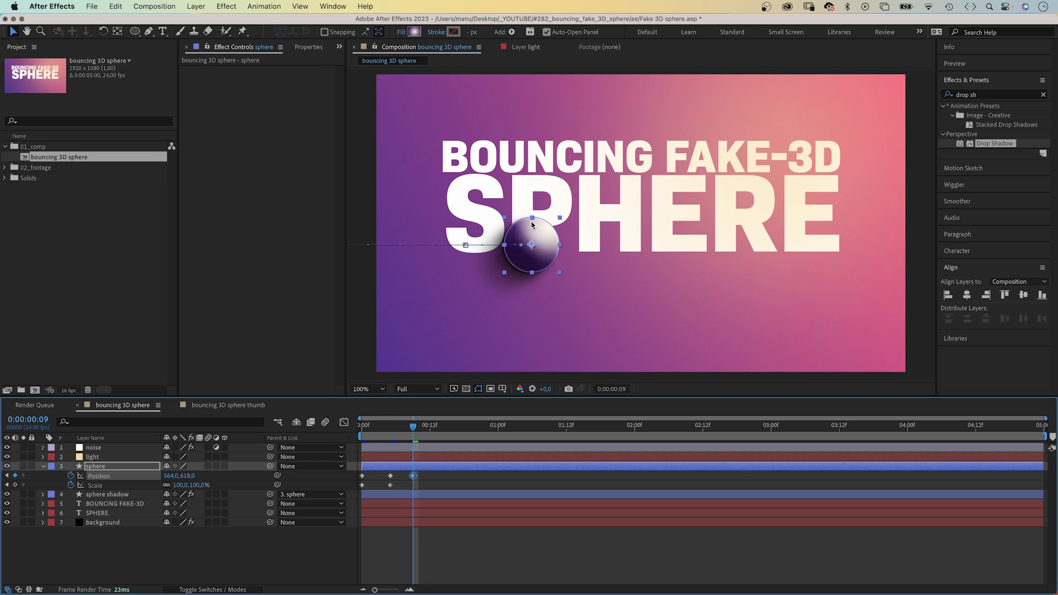
left_click(178, 485)
key("Return")
- At frame 13, move the sphere to 763,418 with scale back to 100%
left_click_drag(417, 430, 437, 434)
left_click_drag(168, 475, 265, 470)
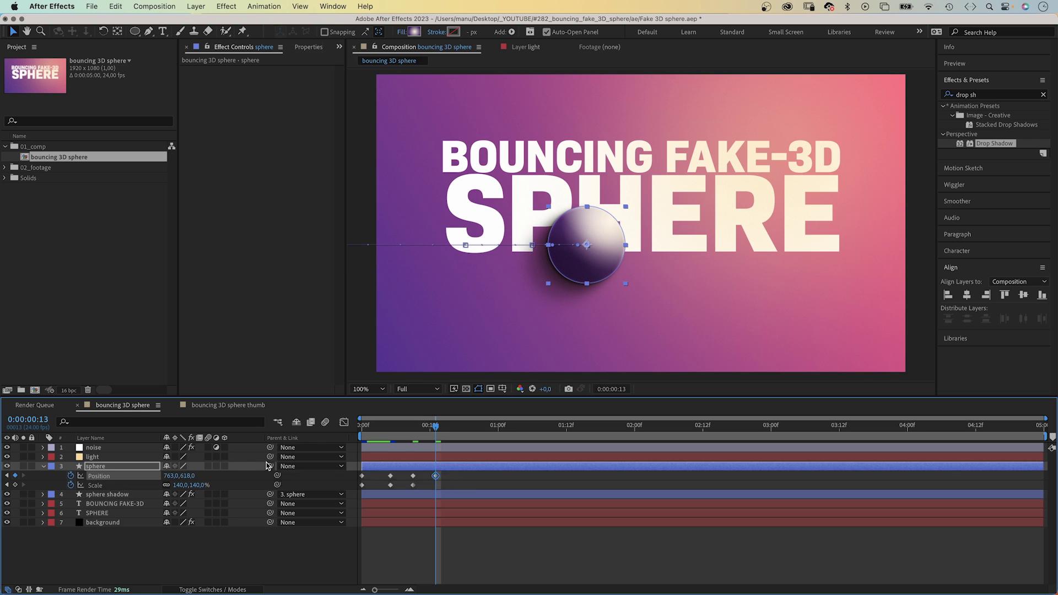
left_click(178, 486)
type("100")
key("Return")
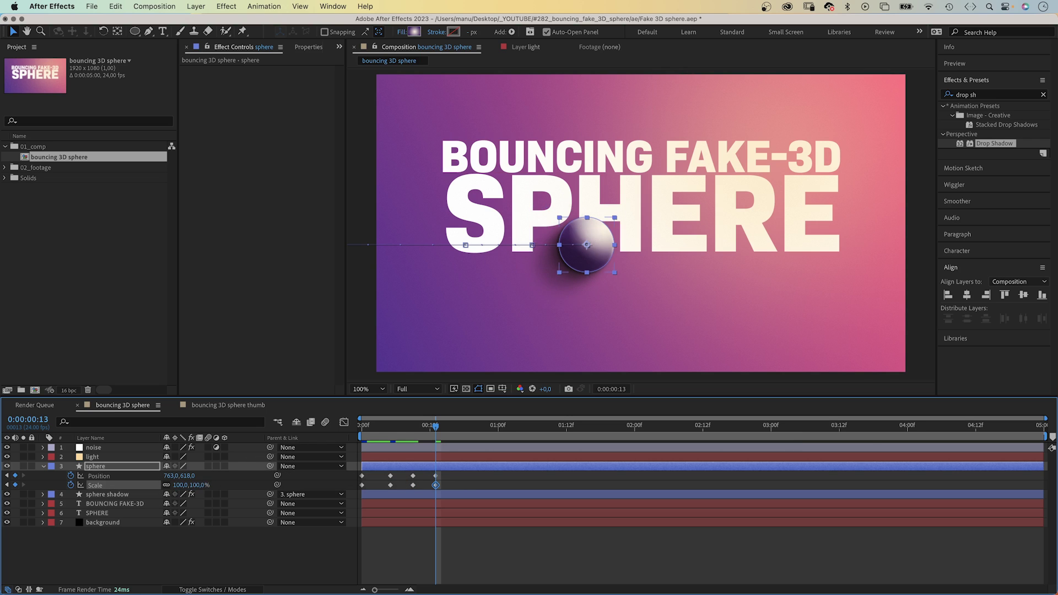
- At frame 16, move the sphere right to x 894 and scale it to 115%
left_click_drag(437, 430, 451, 431)
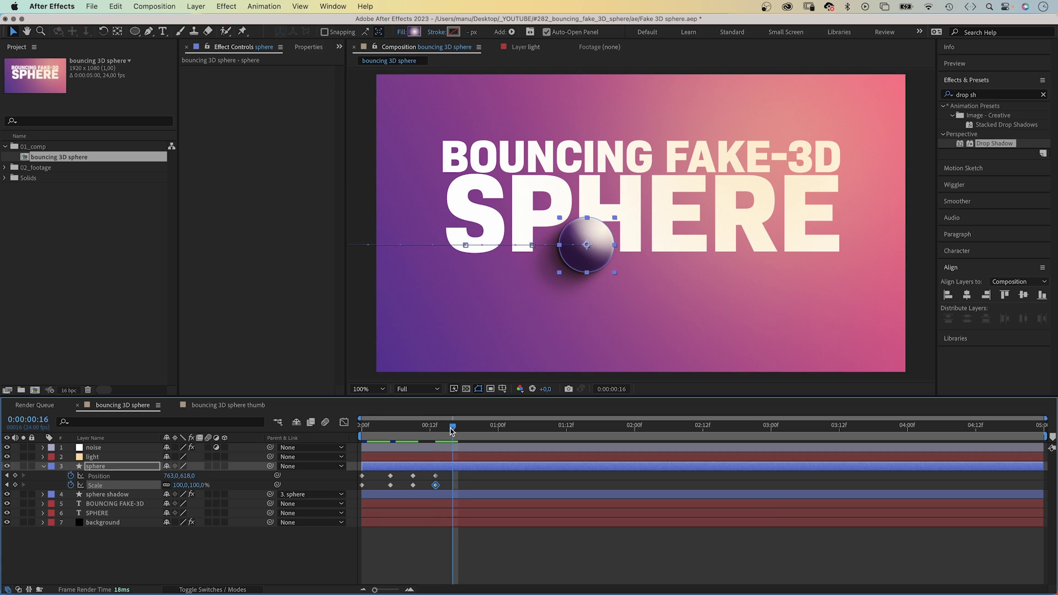
left_click_drag(169, 475, 226, 474)
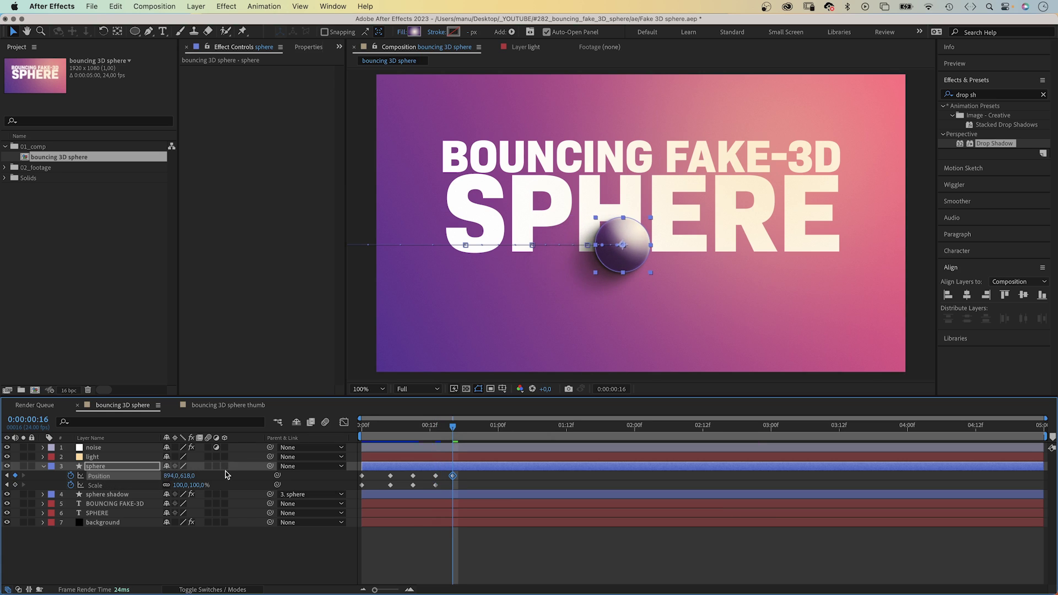
left_click(179, 485)
type("115")
key("Return")
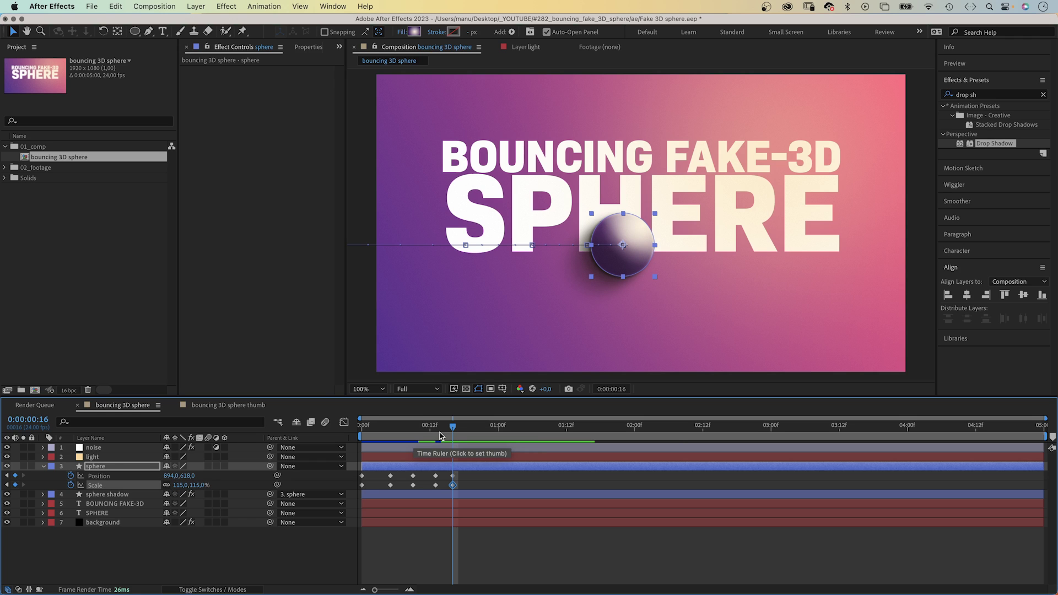
- At frame 19, place the sphere at x 981 at 100% scale, then roll it to x 1701 at 2:16
left_click_drag(453, 427, 470, 428)
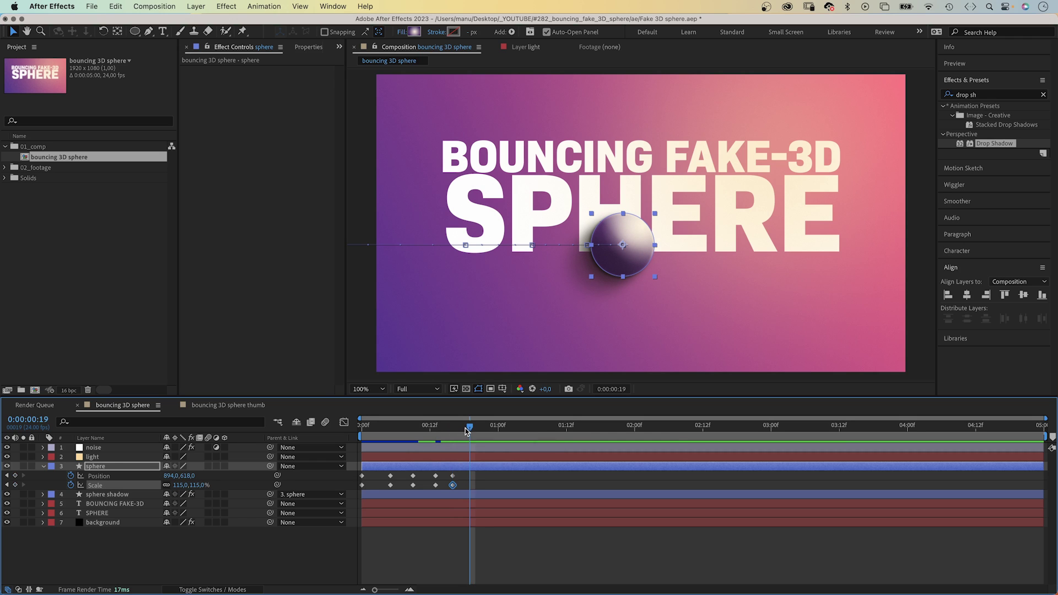
left_click_drag(168, 477, 232, 476)
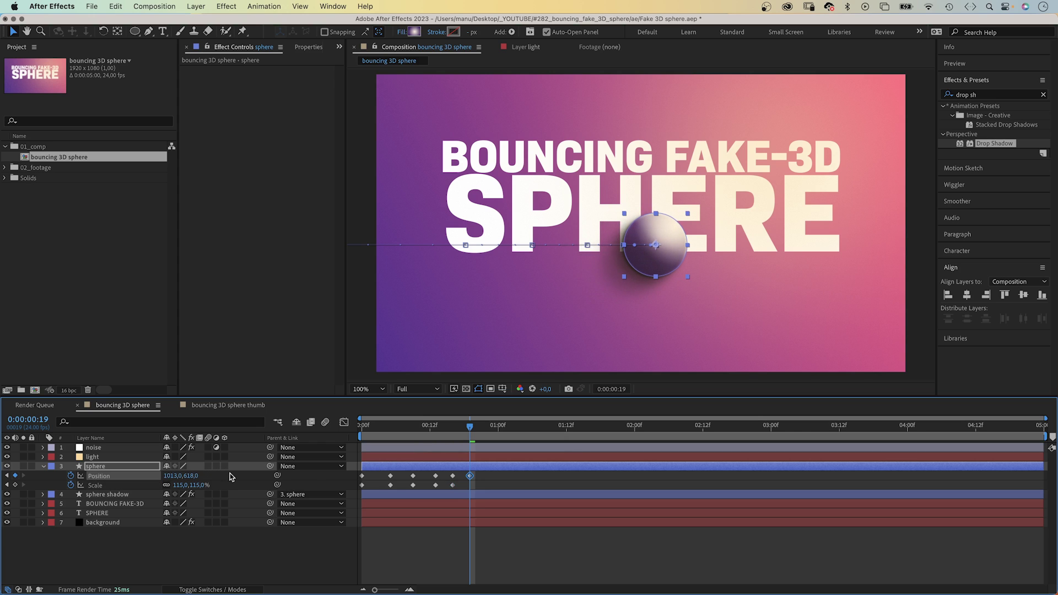
left_click(180, 485)
type("100")
key("Return")
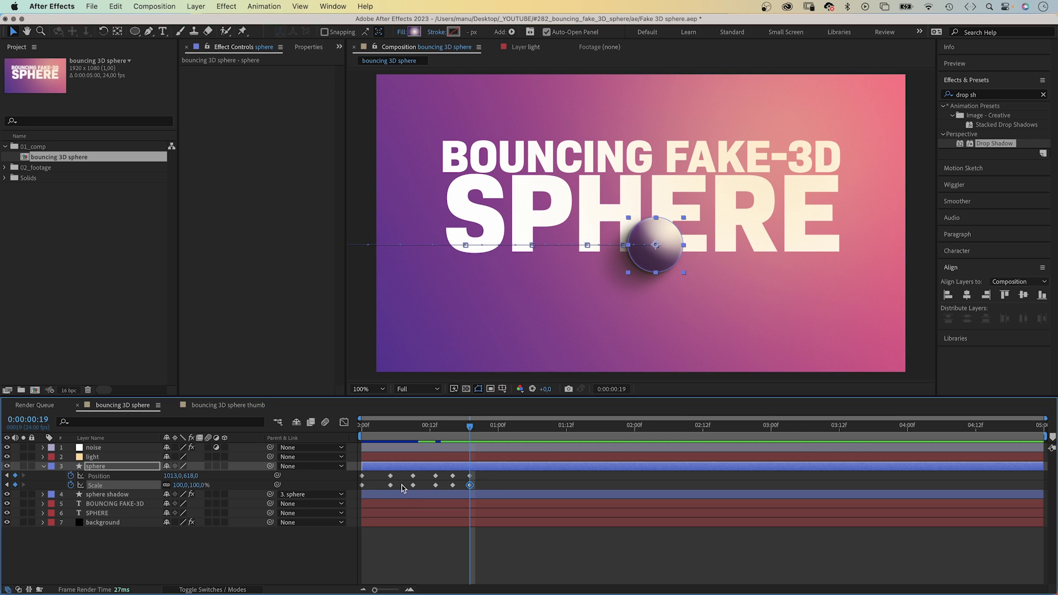
left_click_drag(666, 429, 725, 426)
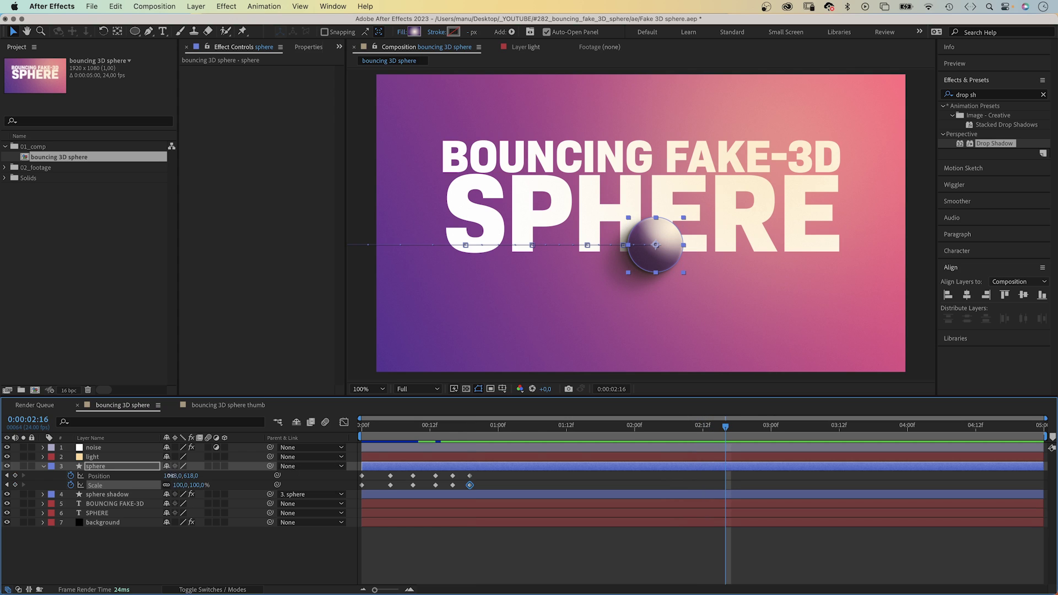
left_click_drag(169, 475, 538, 473)
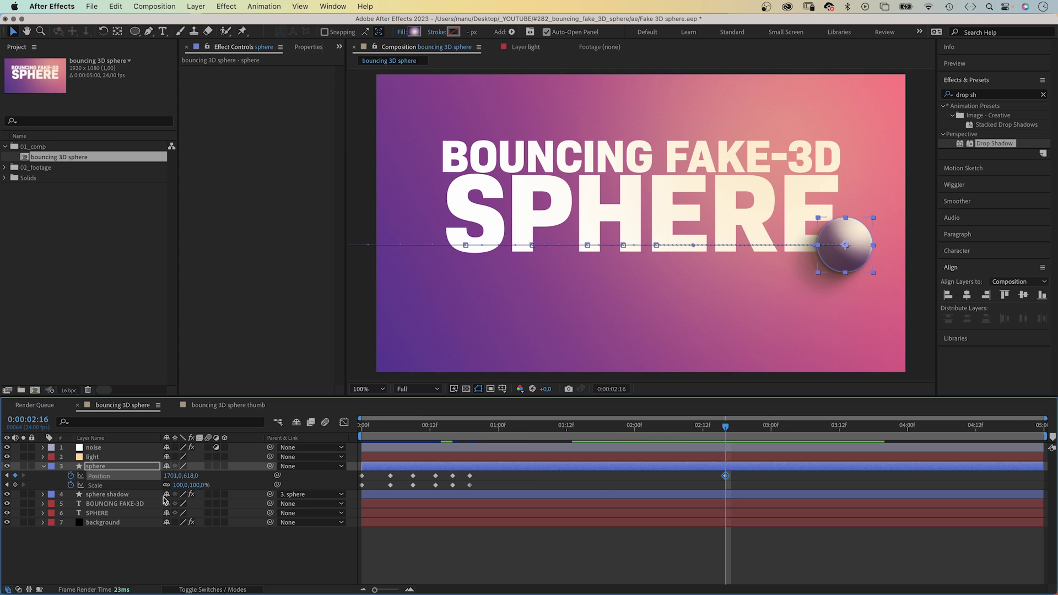
- Select all the sphere's Position keyframes and show their speed graph in the Graph Editor
left_click(96, 477)
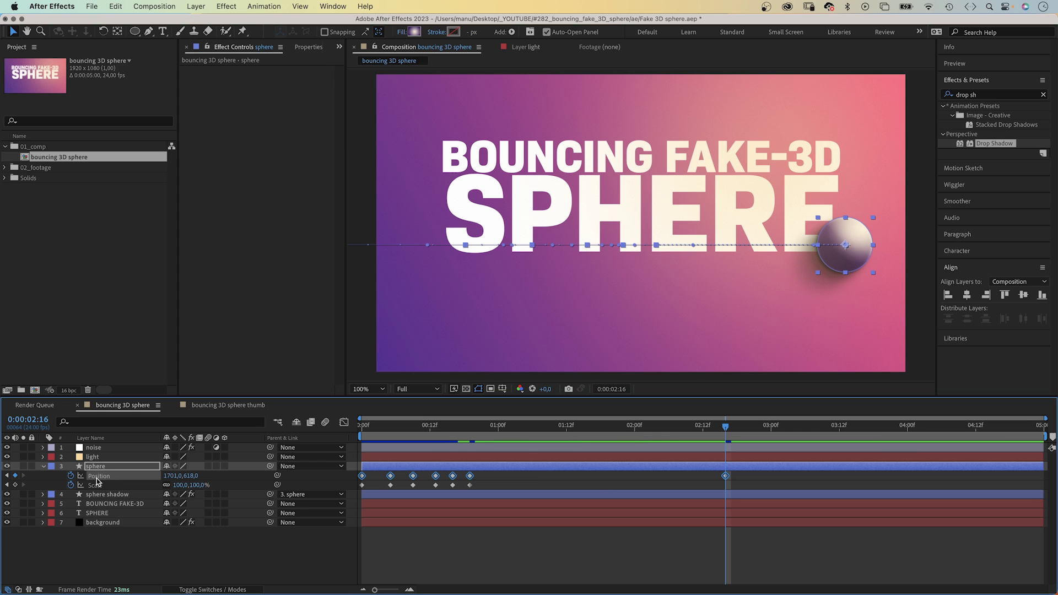
left_click(349, 424)
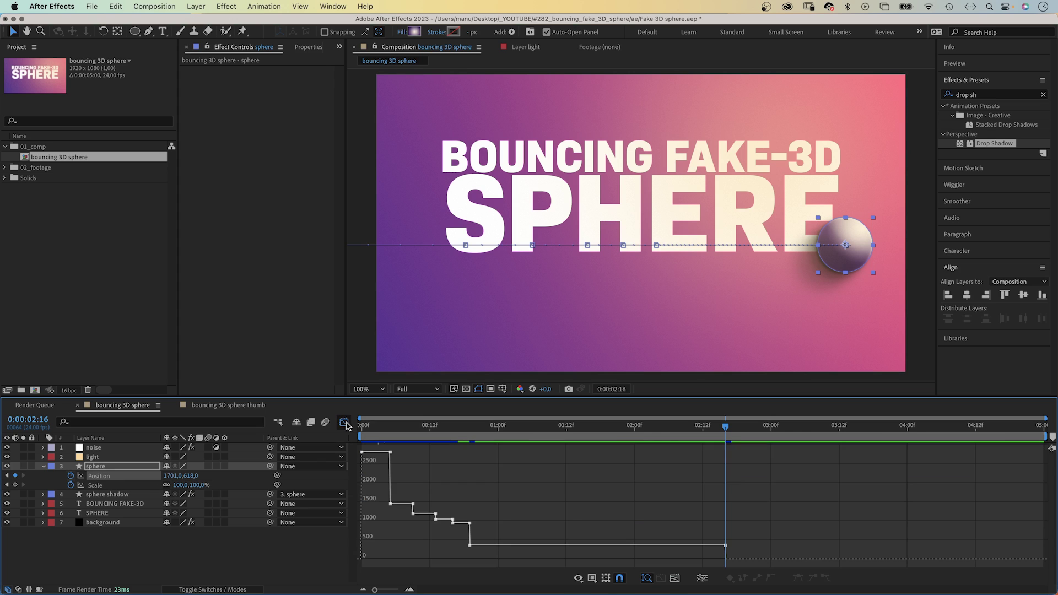
left_click(596, 579)
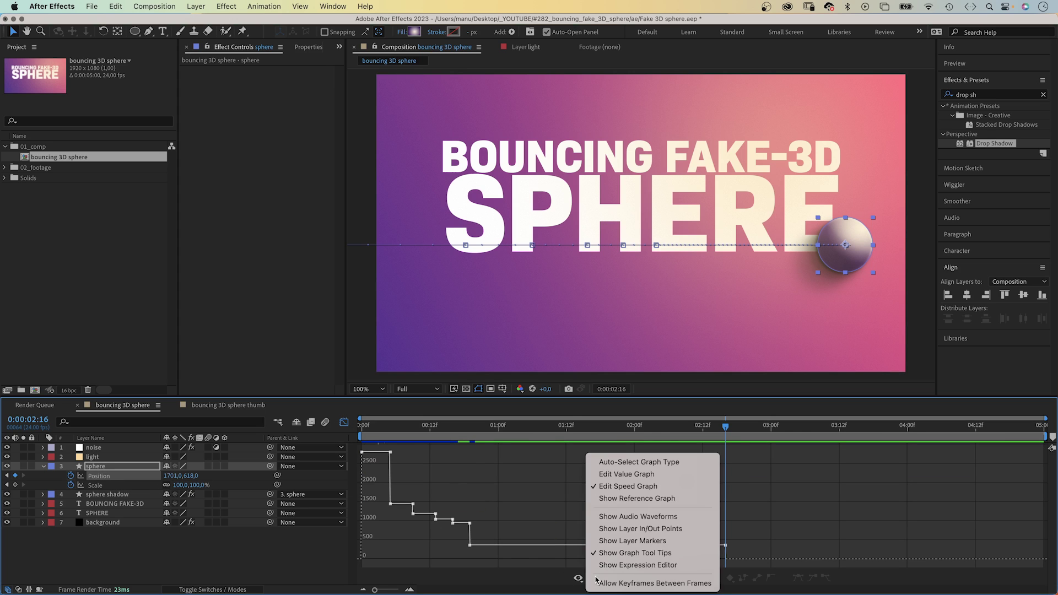
left_click(628, 487)
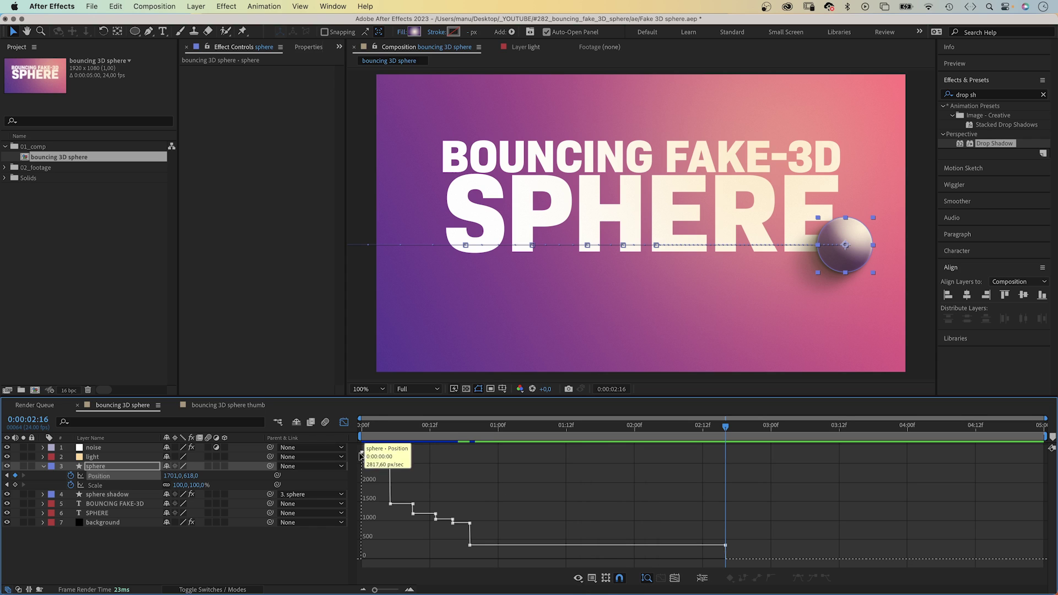
mouse_move(408, 505)
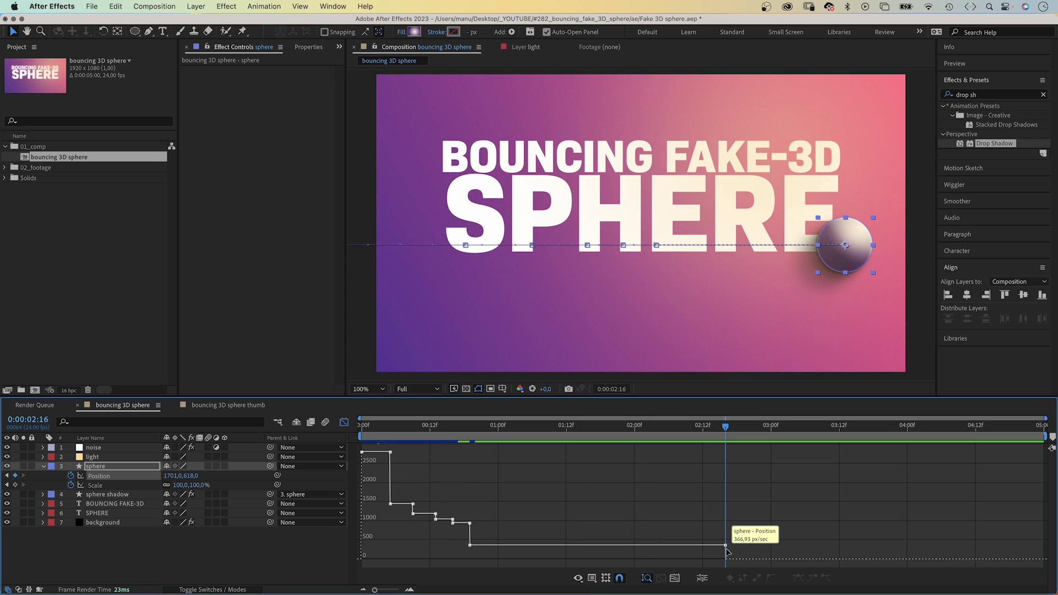
- Ease the speed curve into the last Position keyframe at 61.29% influence and preview
left_click_drag(763, 531, 660, 560)
left_click_drag(493, 547, 494, 523)
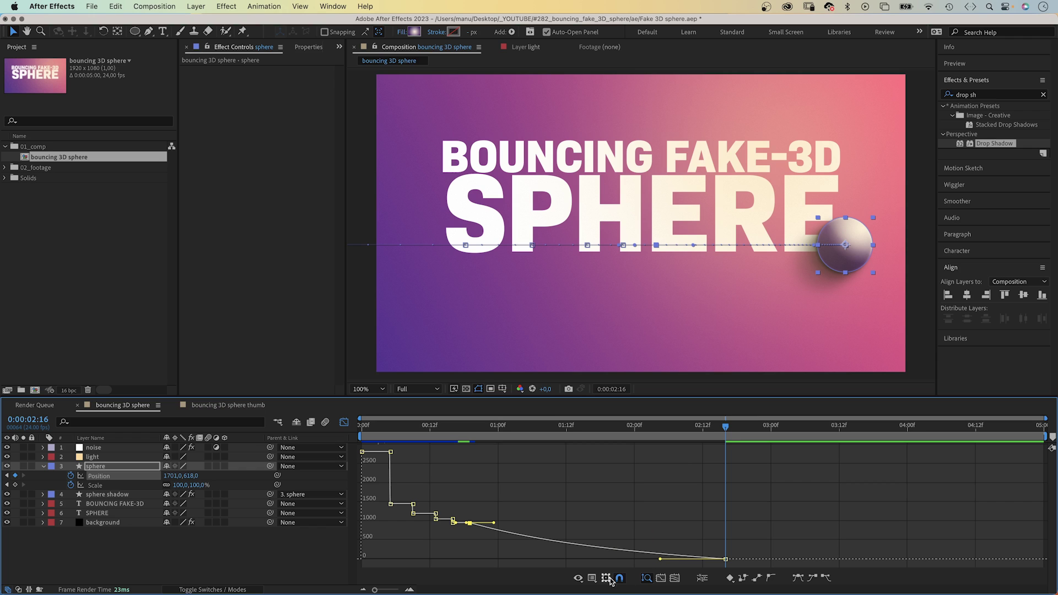
left_click_drag(660, 559, 645, 560)
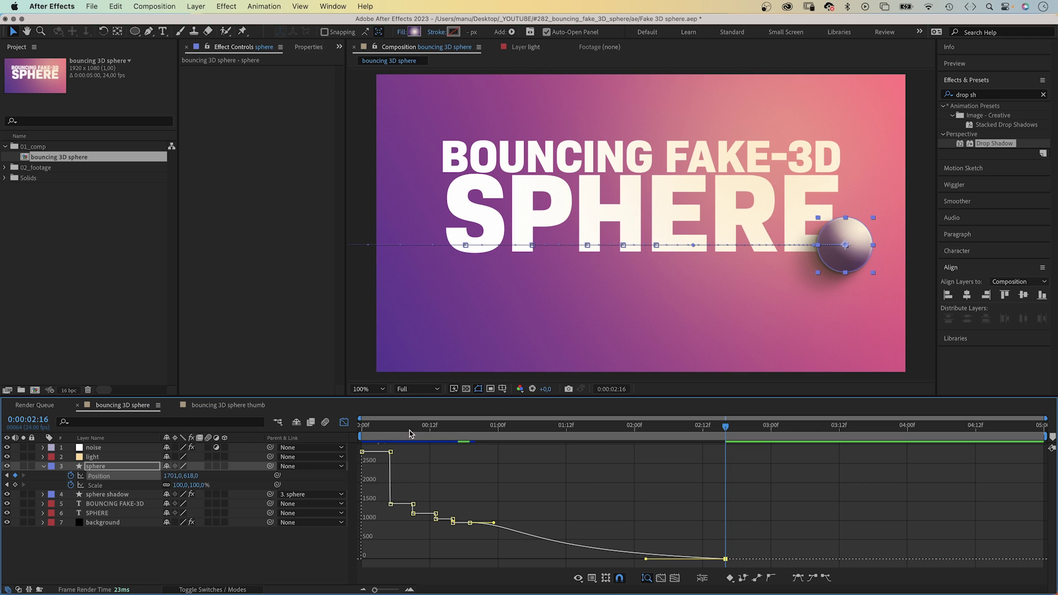
key("Home")
key("space")
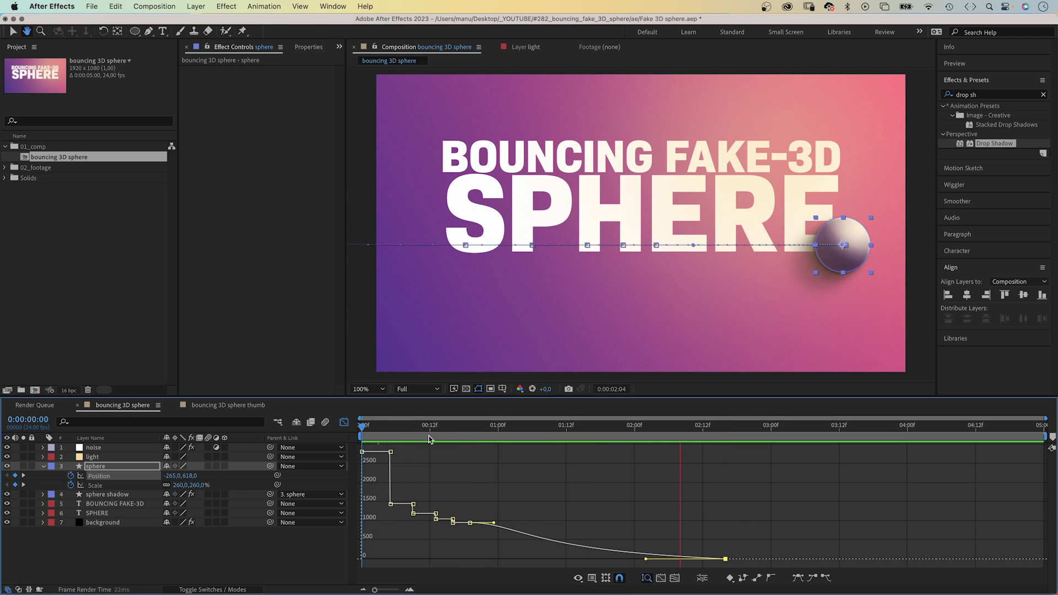
left_click_drag(430, 438, 390, 441)
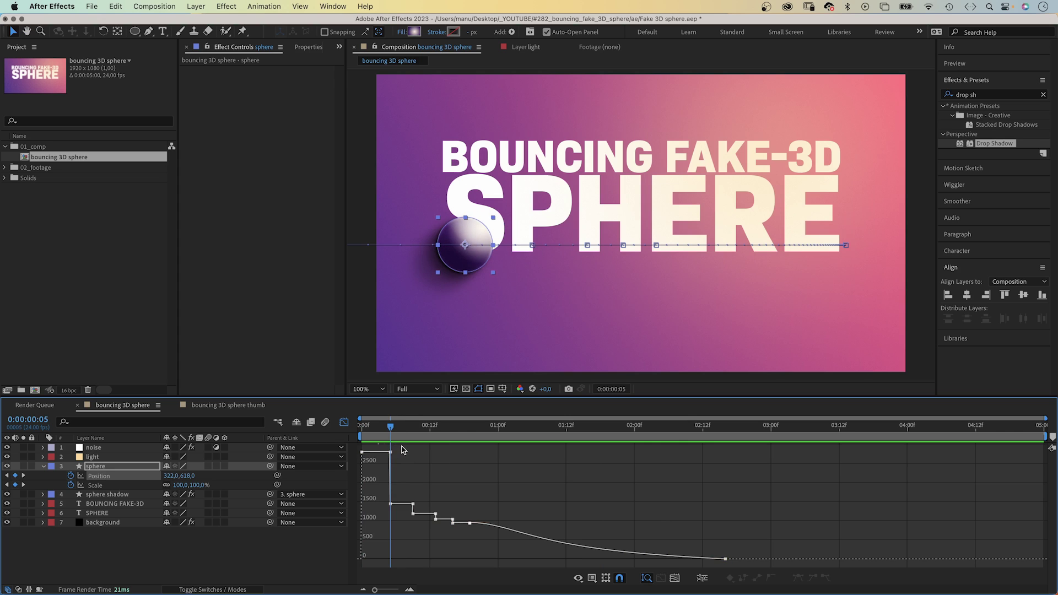
- Shift the sphere further left to about x 295 at frame 5
left_click(344, 422)
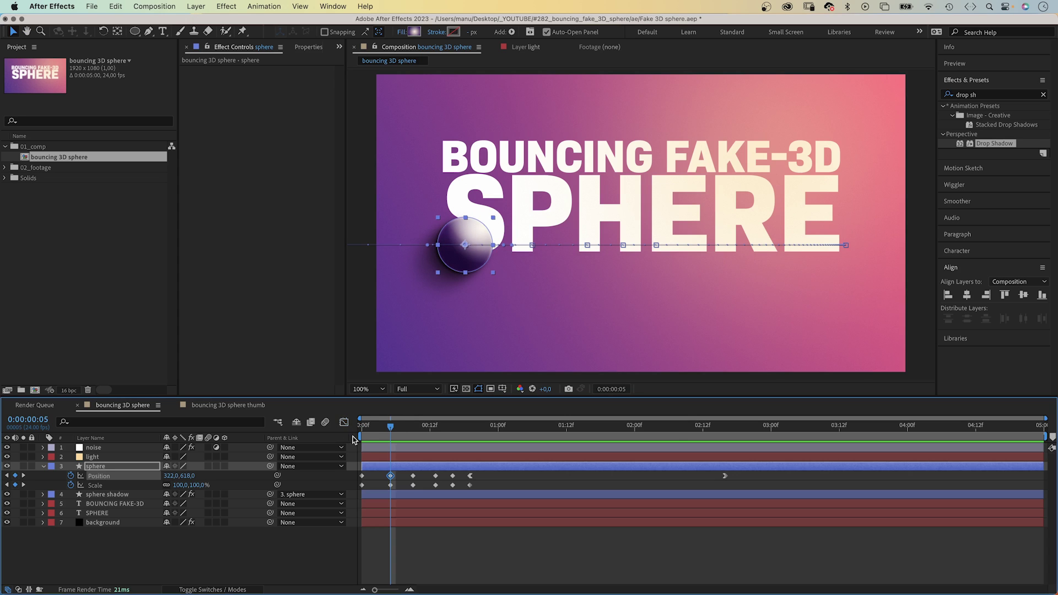
left_click(344, 422)
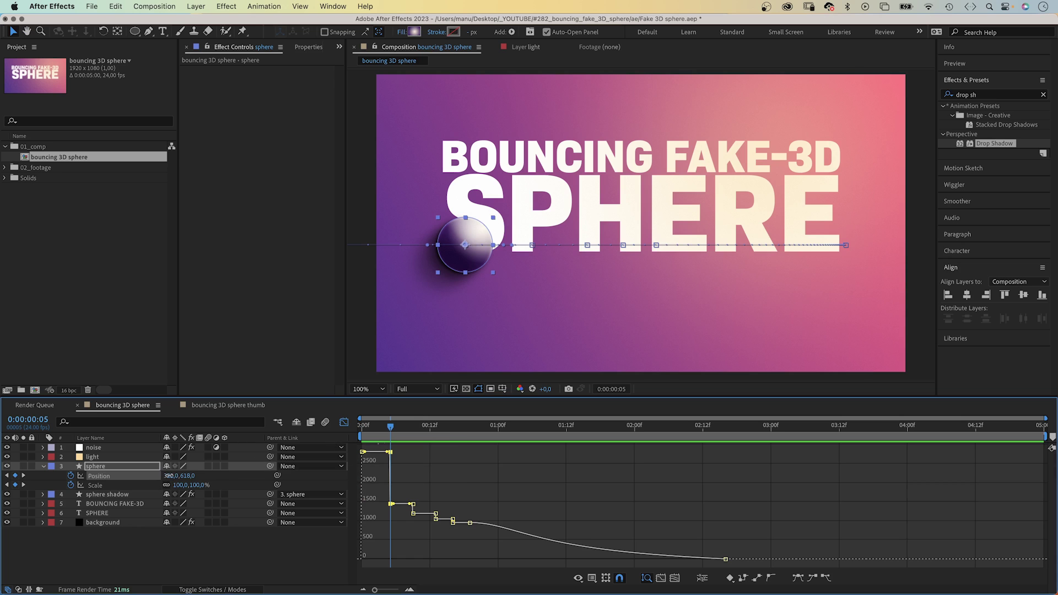
left_click_drag(168, 475, 150, 480)
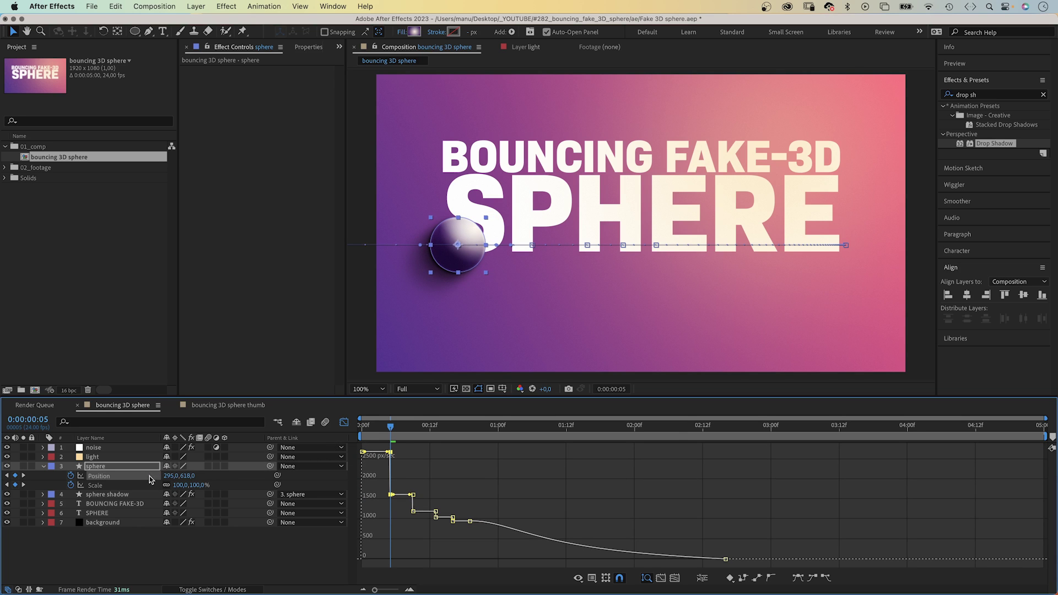
left_click_drag(503, 492, 403, 537)
- Shift the sphere left to x 549 at frame 9
key("Page_Down")
key("Page_Down")
key("Page_Down")
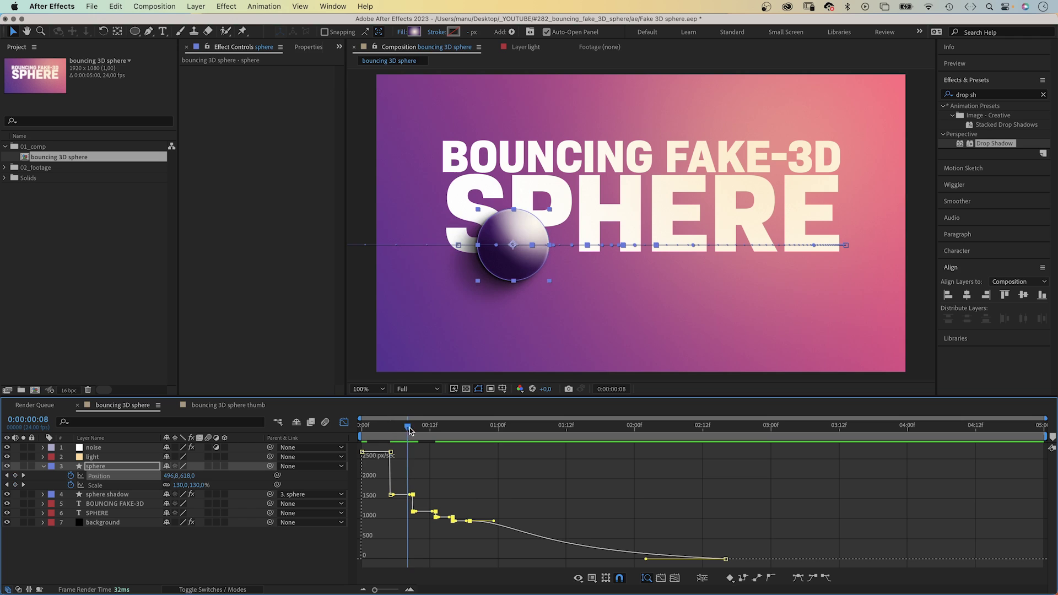
left_click_drag(407, 428, 413, 428)
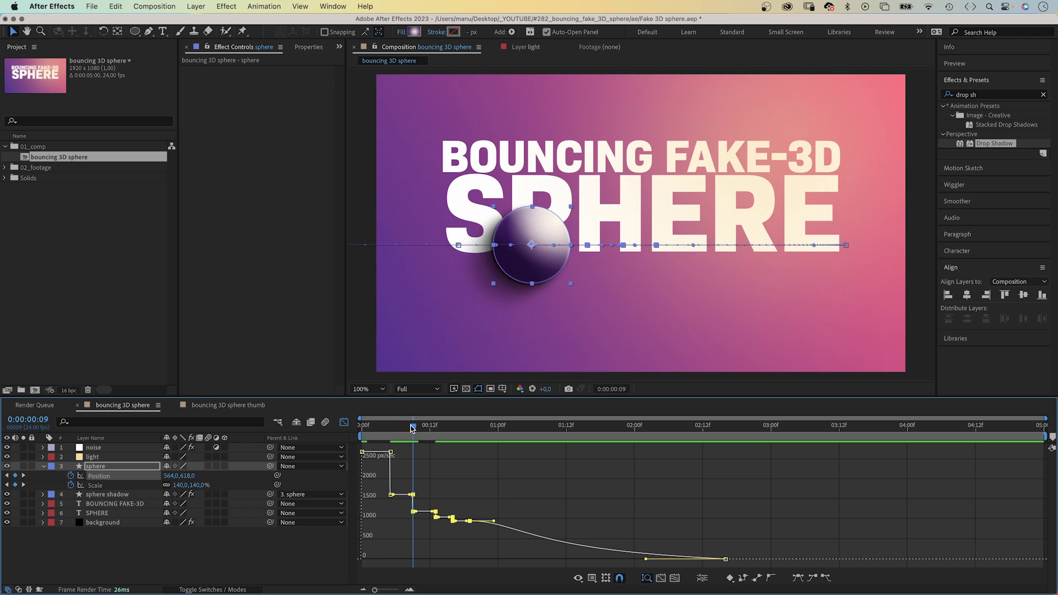
left_click(344, 422)
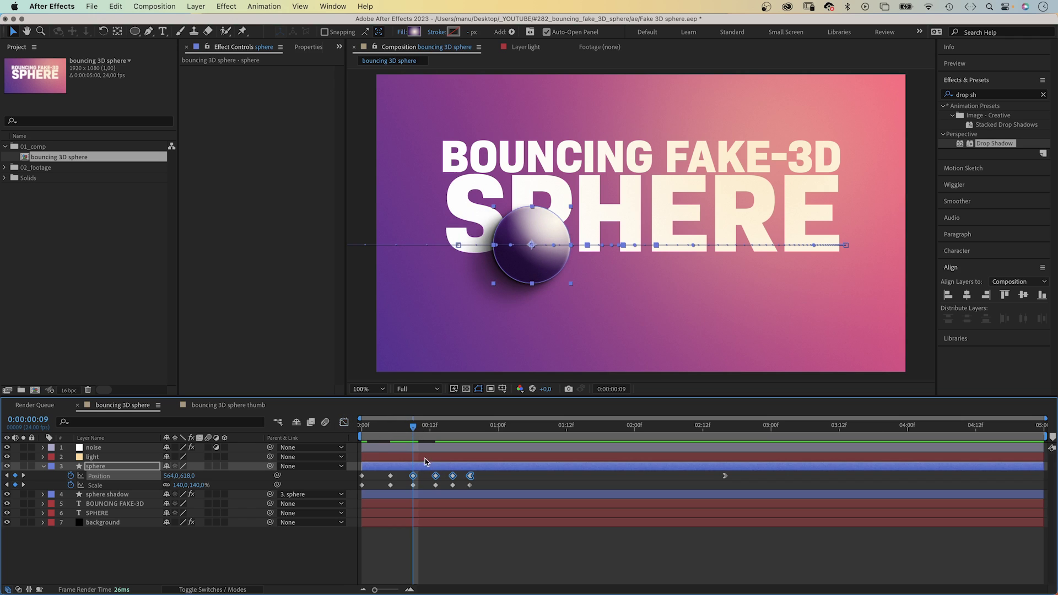
left_click(344, 422)
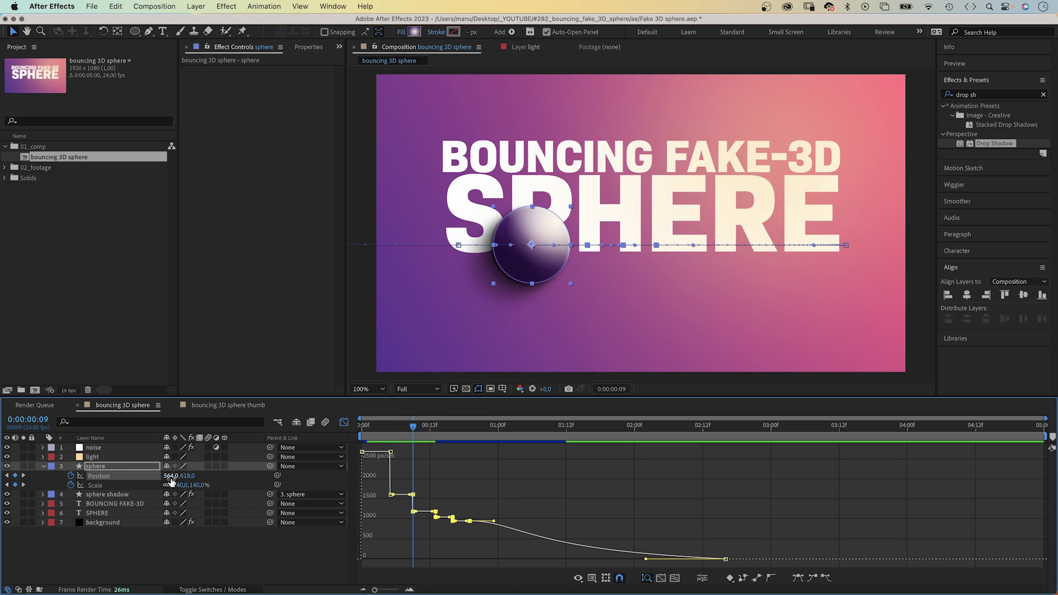
left_click_drag(172, 475, 161, 475)
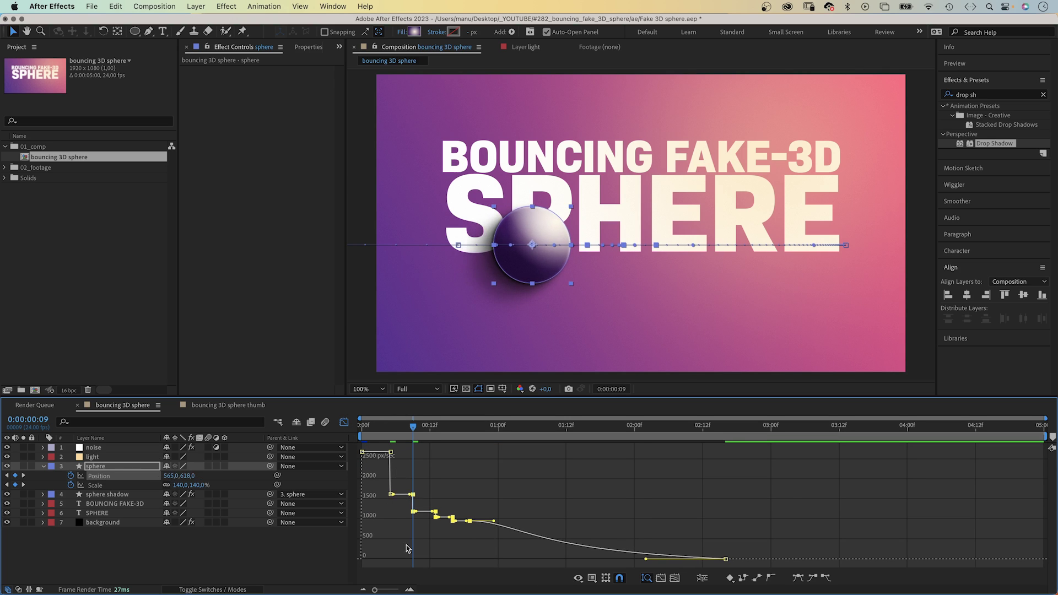
- Preview the rolling entrance from the start and return to the keyframe timeline view
key("Home")
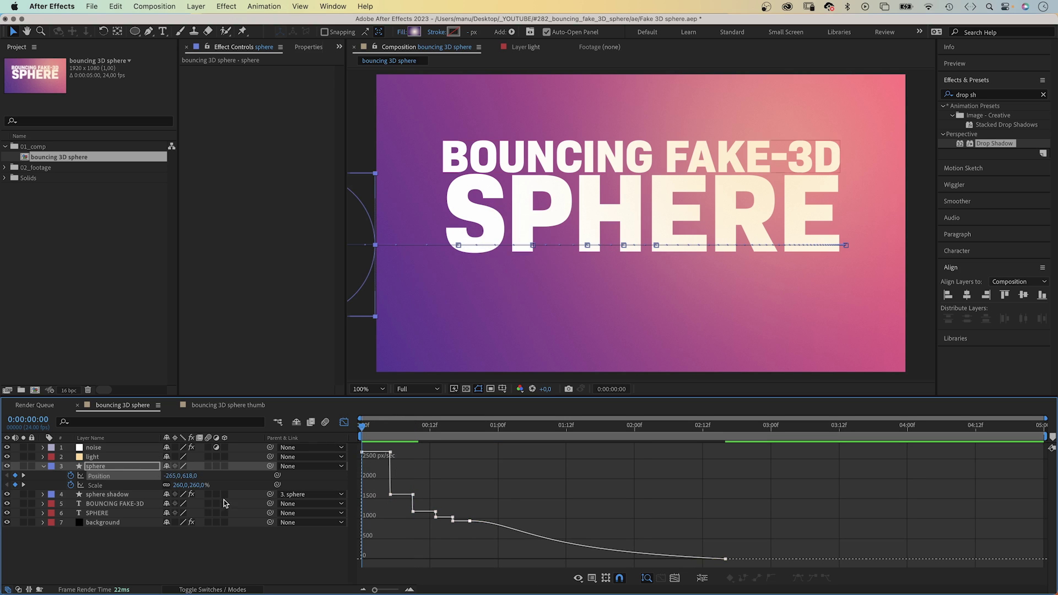
key("space")
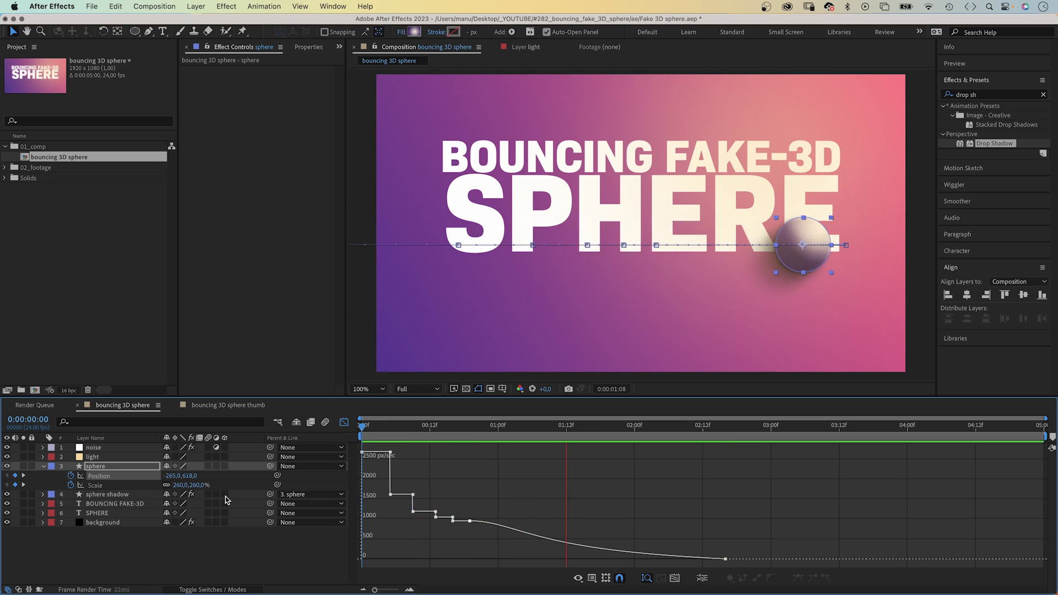
key("space")
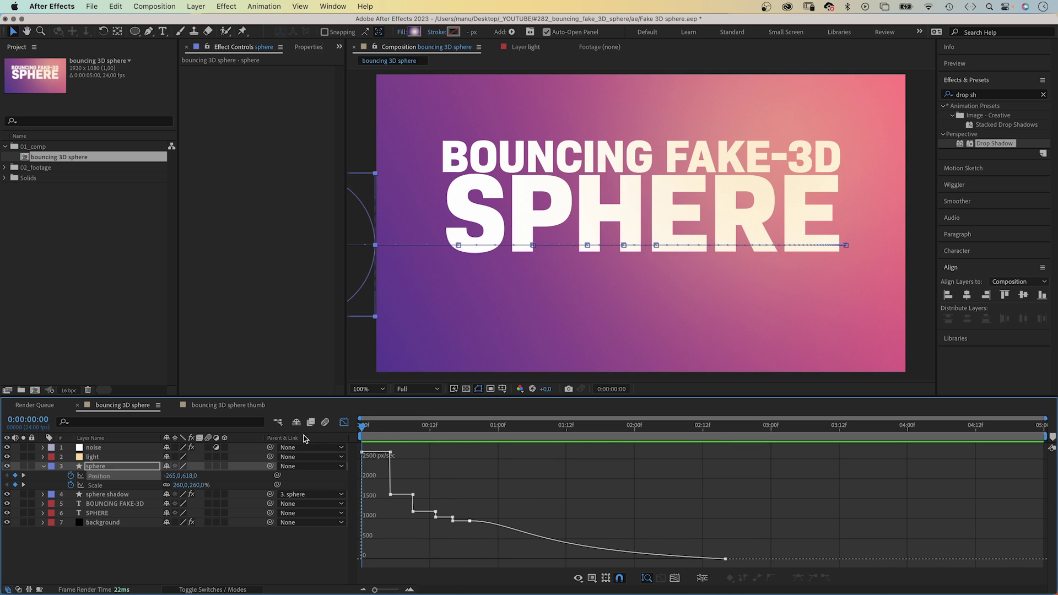
left_click(344, 423)
left_click(271, 563)
key("space")
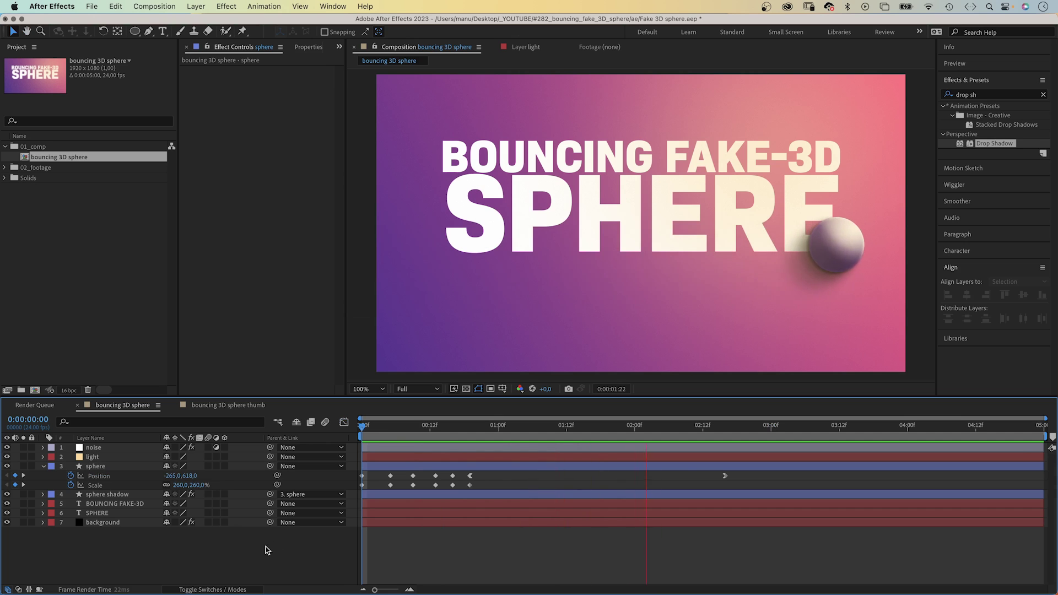
- At frame 9, select the sphere shadow layer's three Drop Shadow Distance and Softness properties
key("space")
mouse_move(432, 439)
left_mouse_down()
mouse_move(373, 435)
mouse_move(413, 434)
left_mouse_up()
left_click(416, 480)
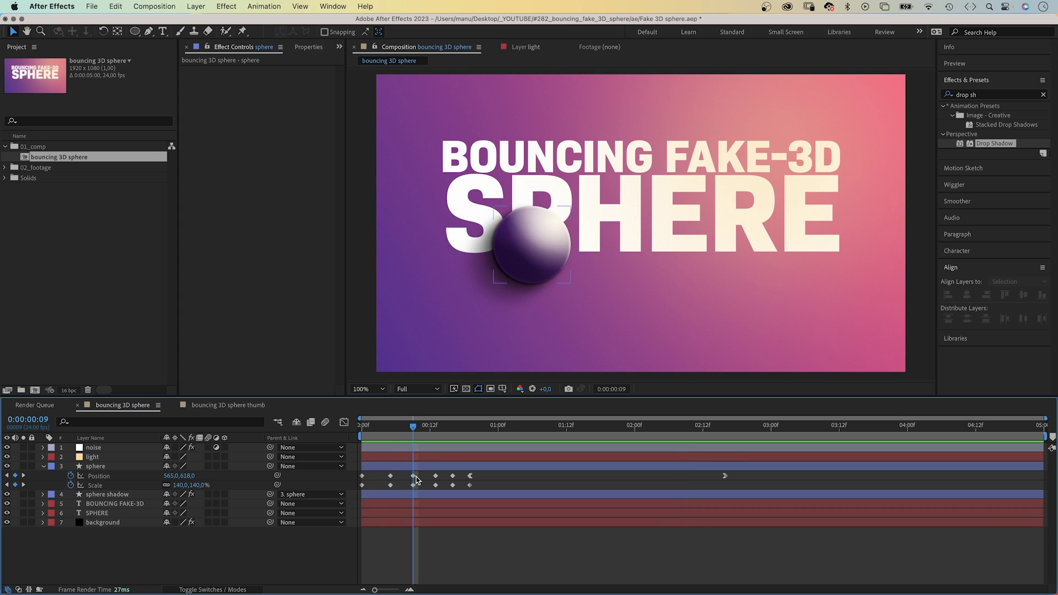
left_click(514, 344)
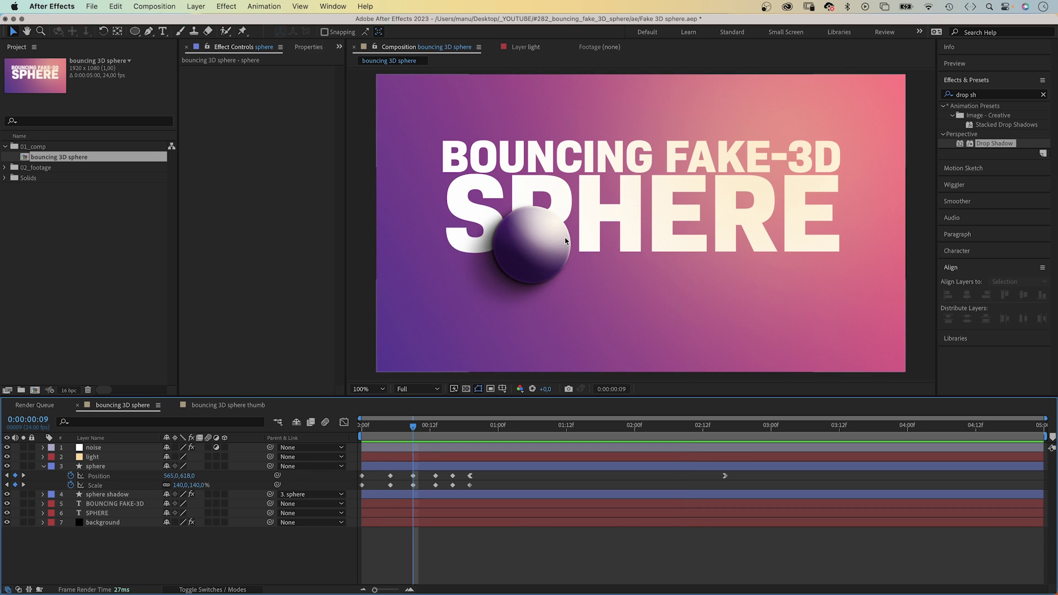
left_click(106, 495)
left_click(204, 130)
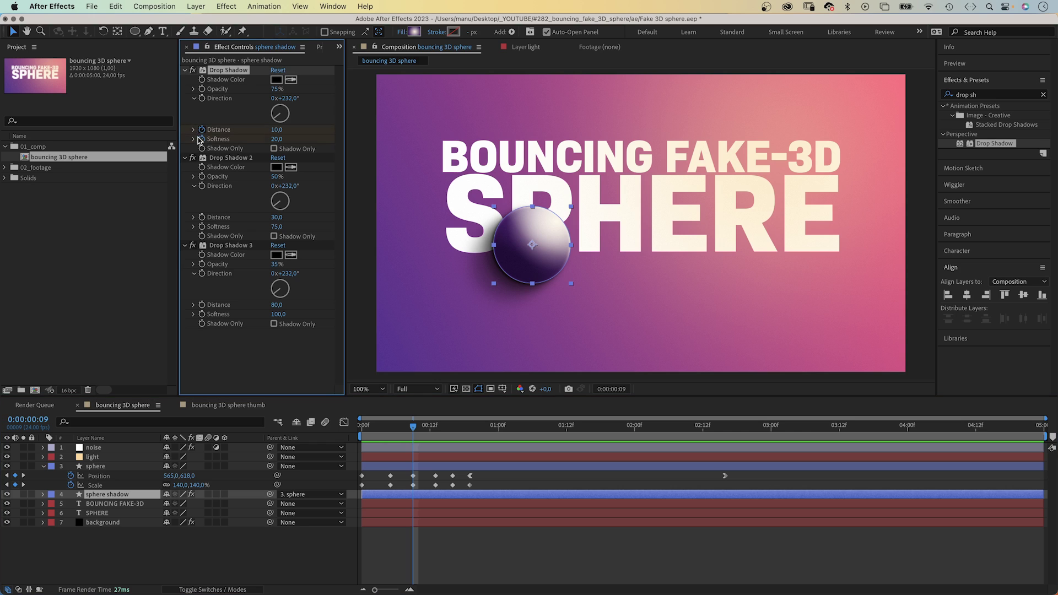
left_click(201, 140, "shift")
left_click(202, 226, "shift")
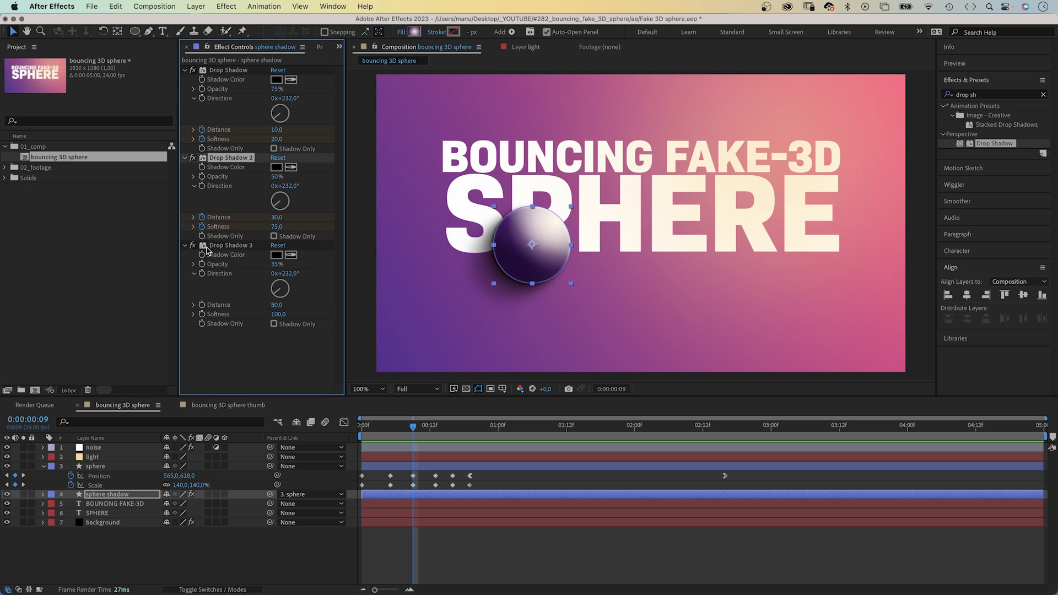
left_click(202, 316, "shift")
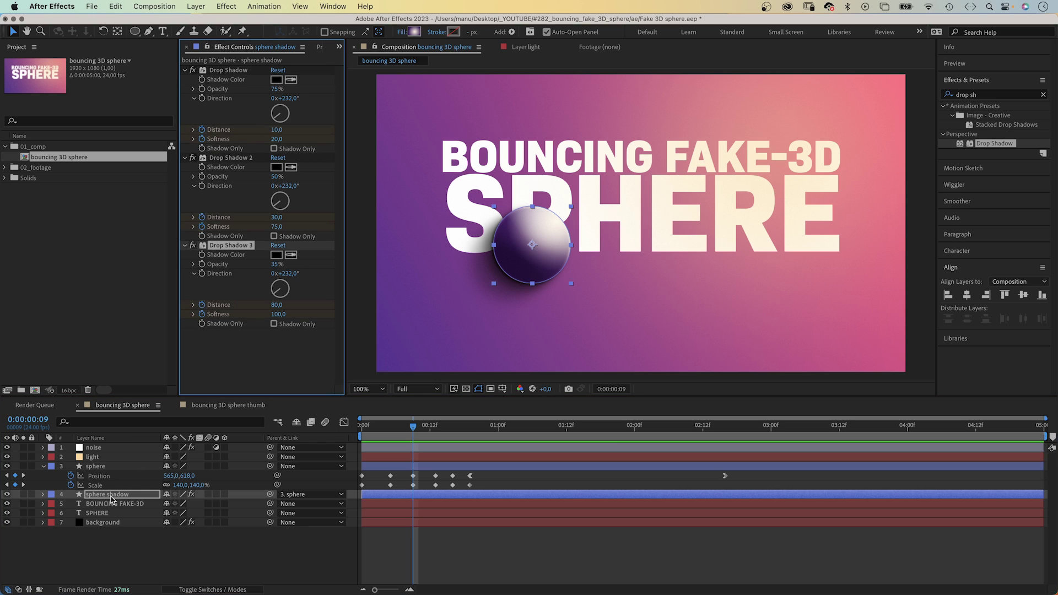
- Move the six shadow Distance/Softness keyframes from frame 7 to frame 5 and paste them at the next contact
key("u")
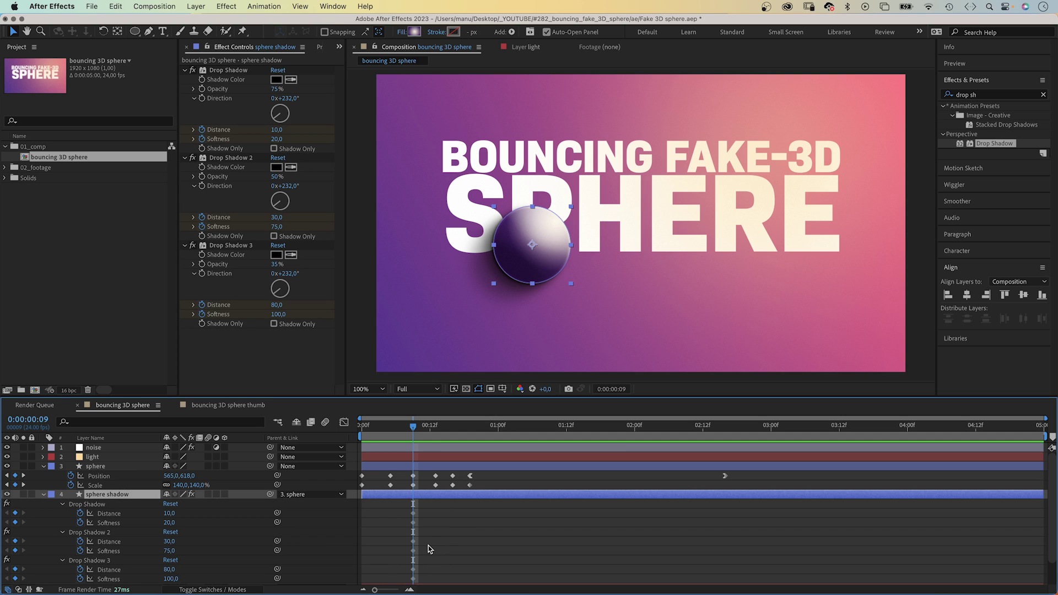
left_click_drag(409, 428, 390, 428)
left_click(370, 488)
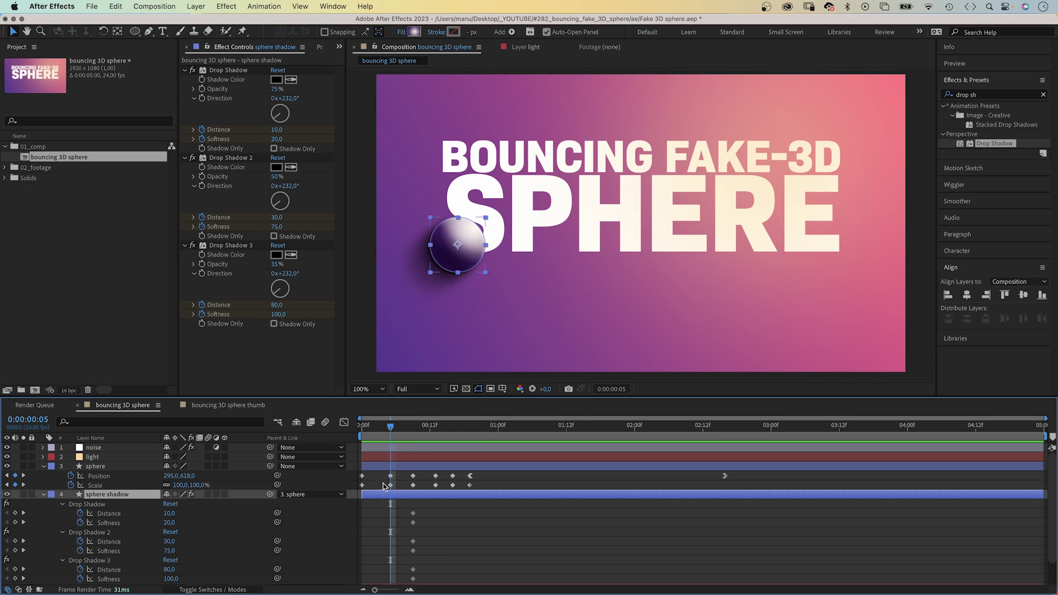
left_click_drag(404, 508, 427, 588)
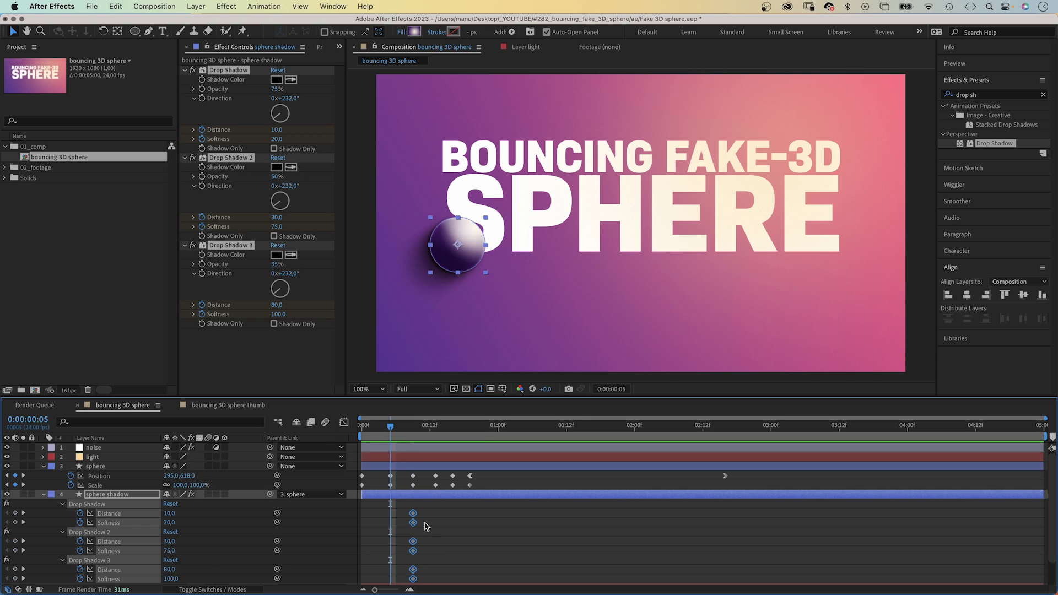
left_click_drag(411, 514, 390, 514)
mouse_move(392, 426)
left_mouse_down()
mouse_move(471, 430)
mouse_move(383, 437)
left_mouse_up()
key("super+v")
key("super+v")
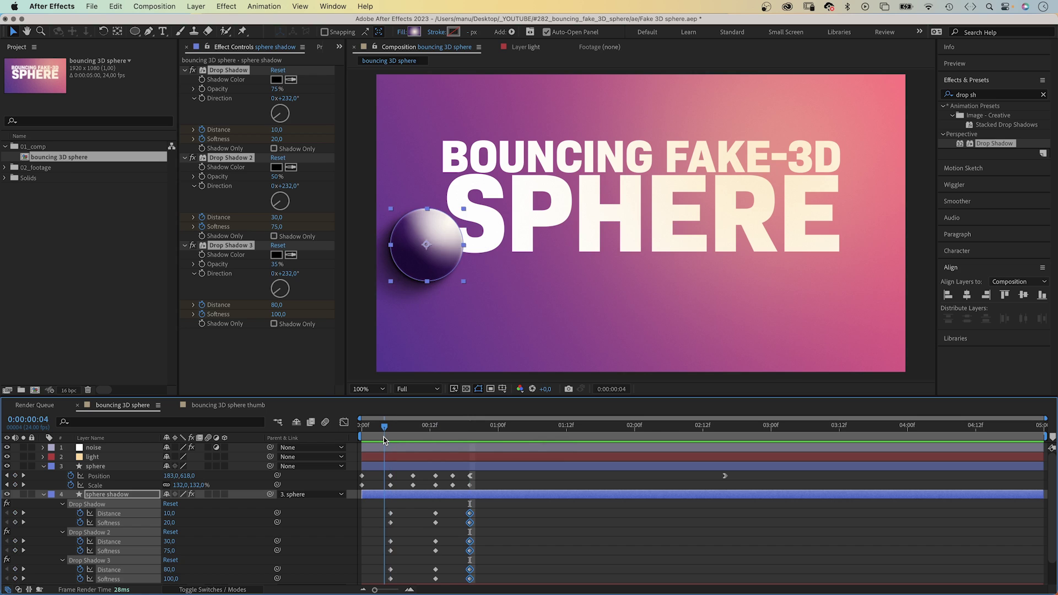
- Turn off Drop Shadow 3 and set Drop Shadows 1 and 2 Distance and Softness to 0
left_click(363, 561)
left_click(6, 561)
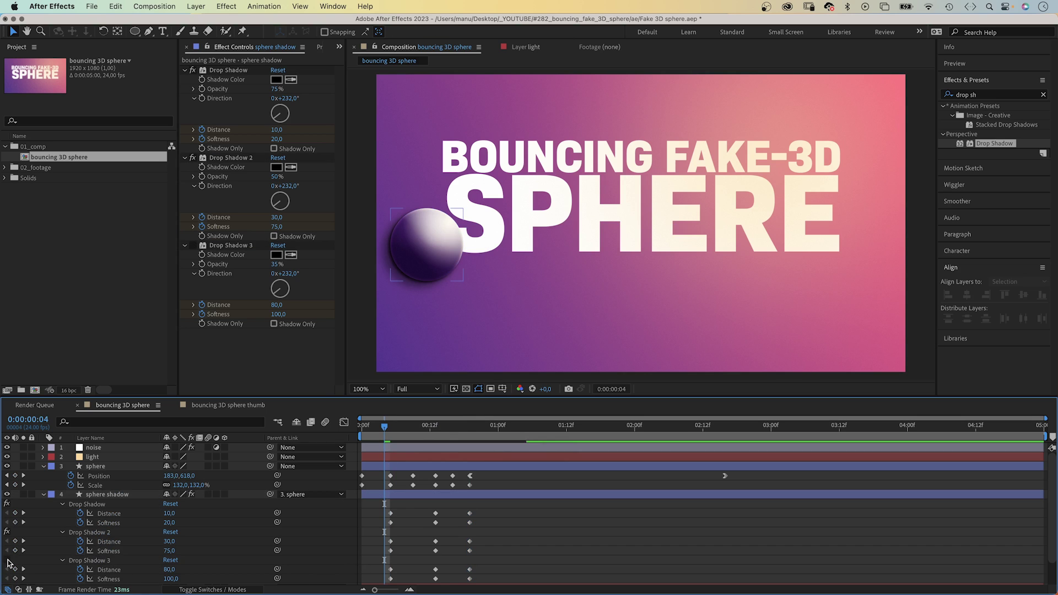
left_click(168, 513)
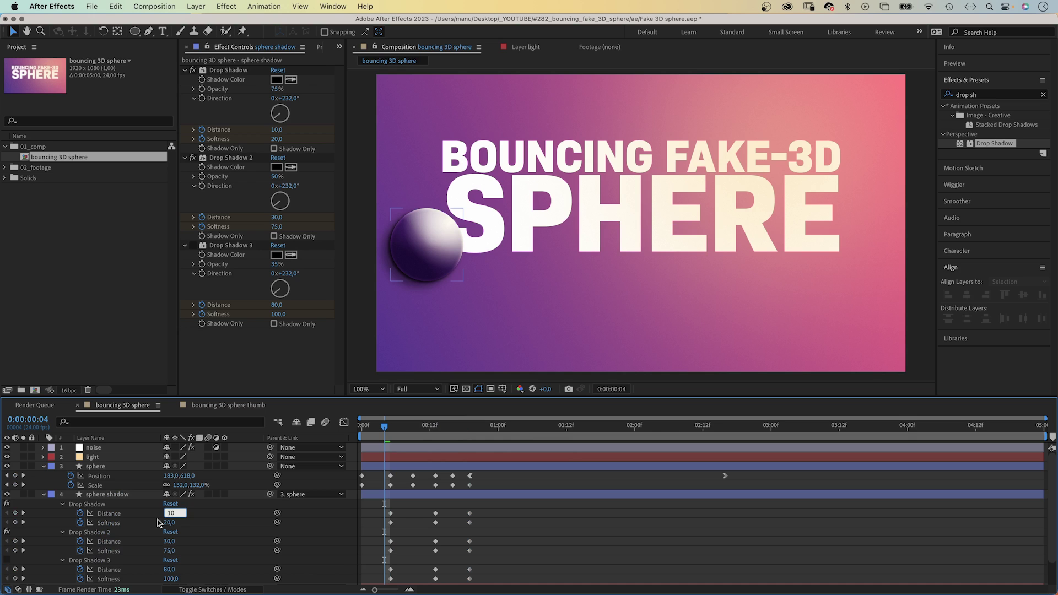
type("0")
key("Tab")
type("0")
key("Tab")
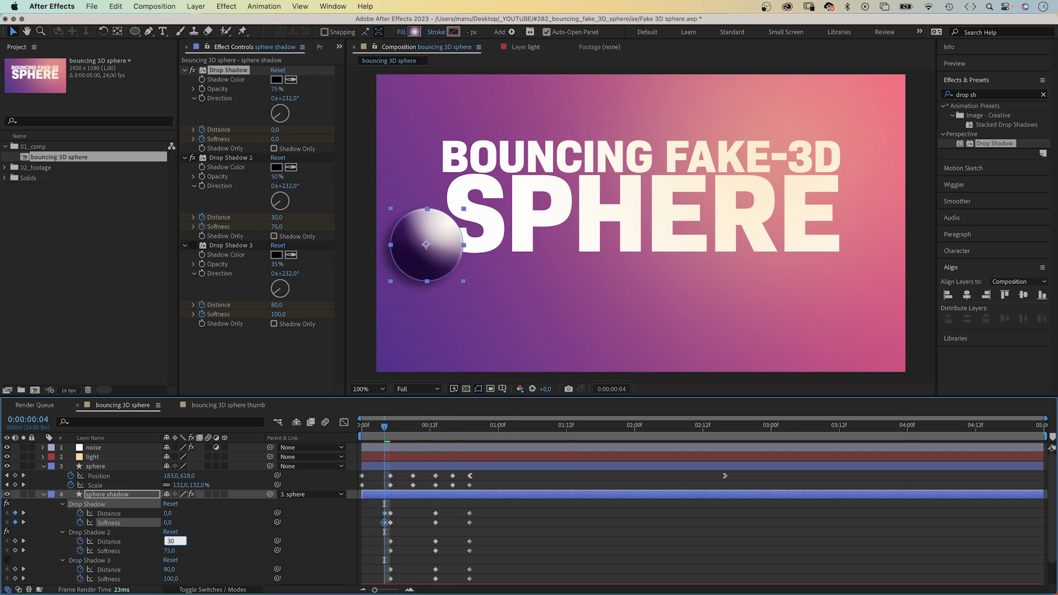
type("0")
key("Tab")
type("0")
key("Return")
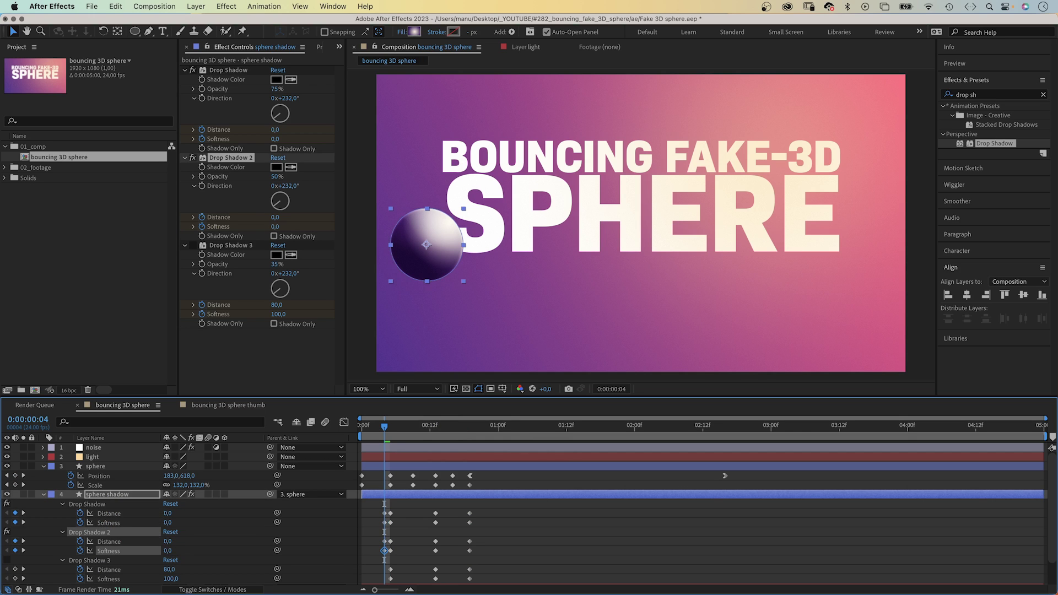
- Paste the zeroed shadow keyframes at frames 6, 12 and 18 around each contact
left_click(369, 517)
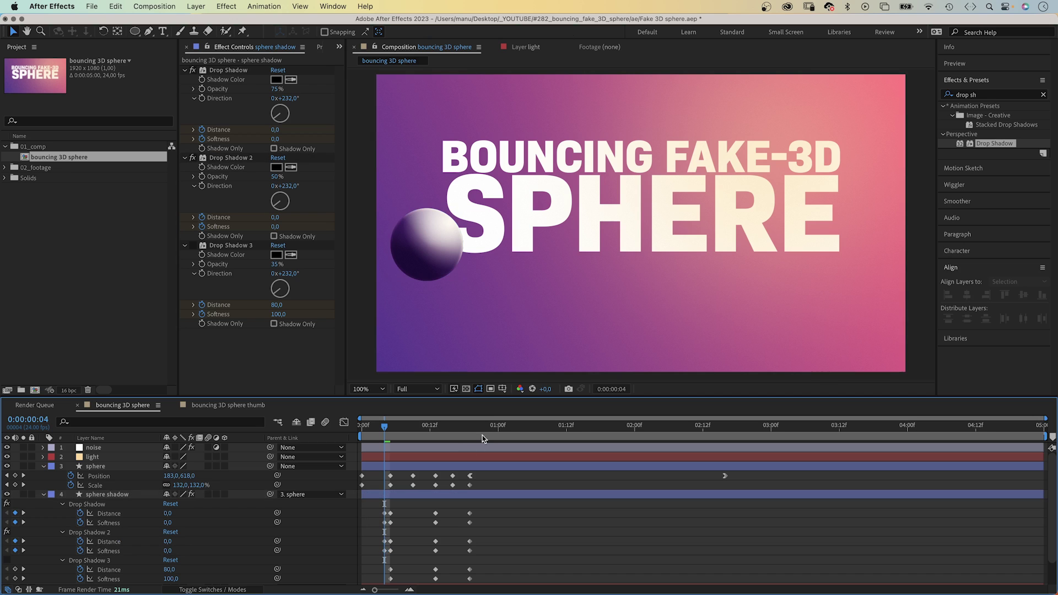
left_click_drag(384, 429, 391, 429)
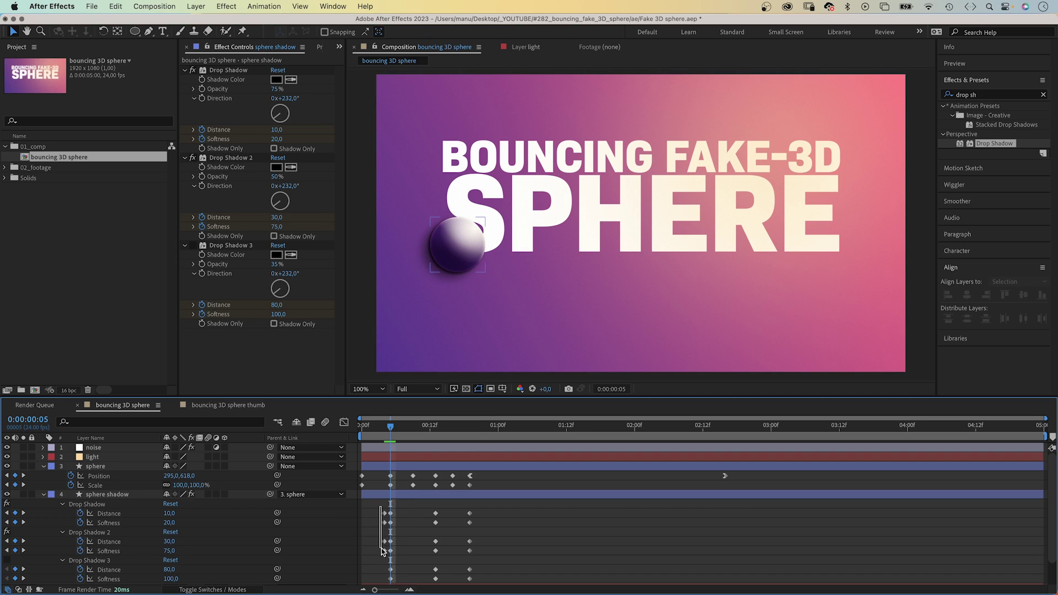
left_click_drag(383, 551, 385, 554)
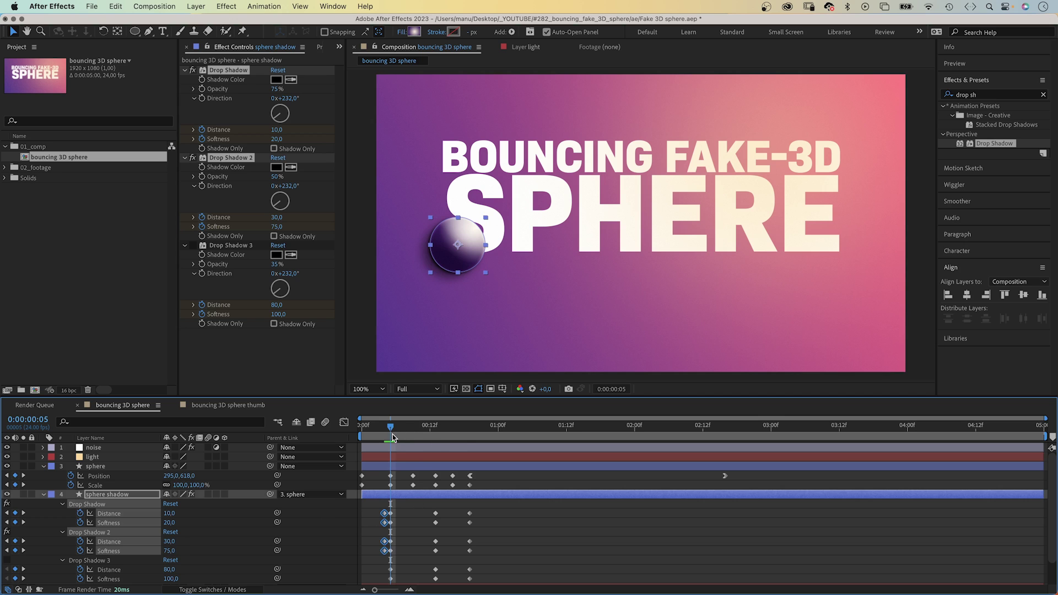
left_click_drag(393, 429, 397, 429)
key("super+v")
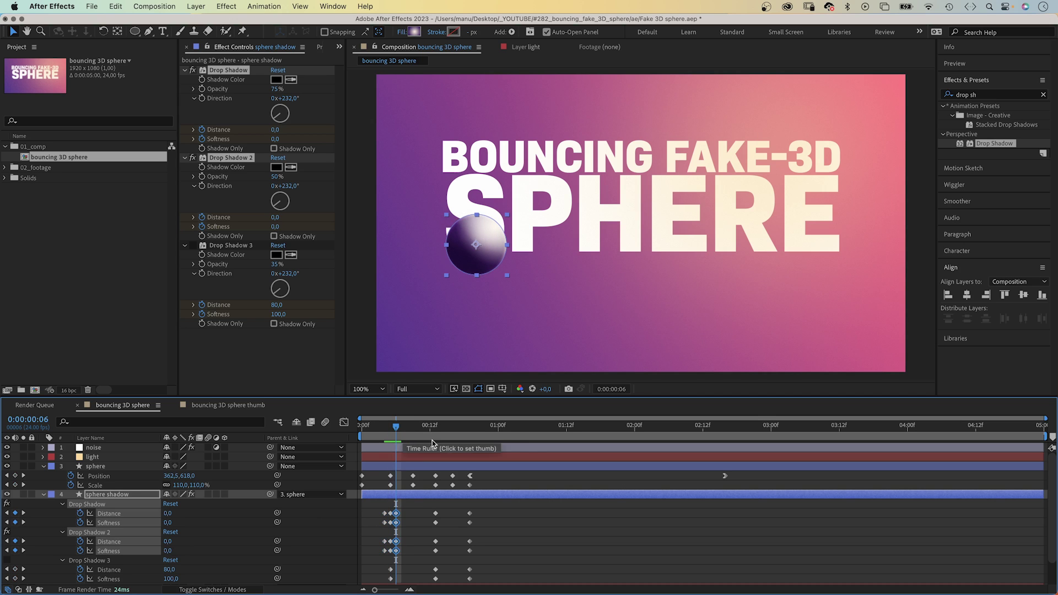
left_click_drag(396, 429, 430, 430)
key("ctrl+v")
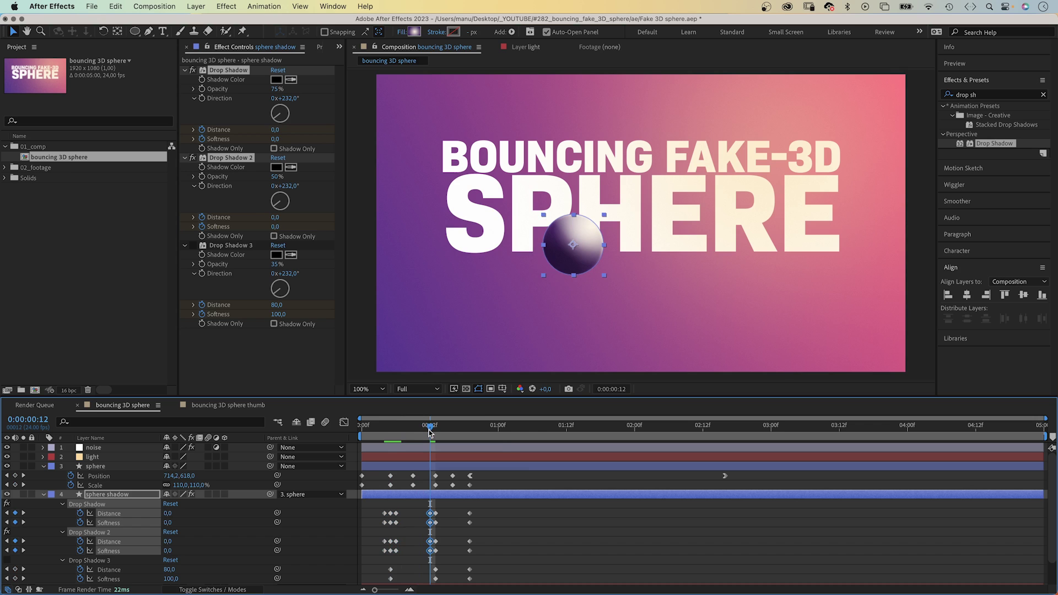
left_click_drag(428, 435, 450, 432)
key("Page_Down")
key("Page_Down")
key("ctrl+v")
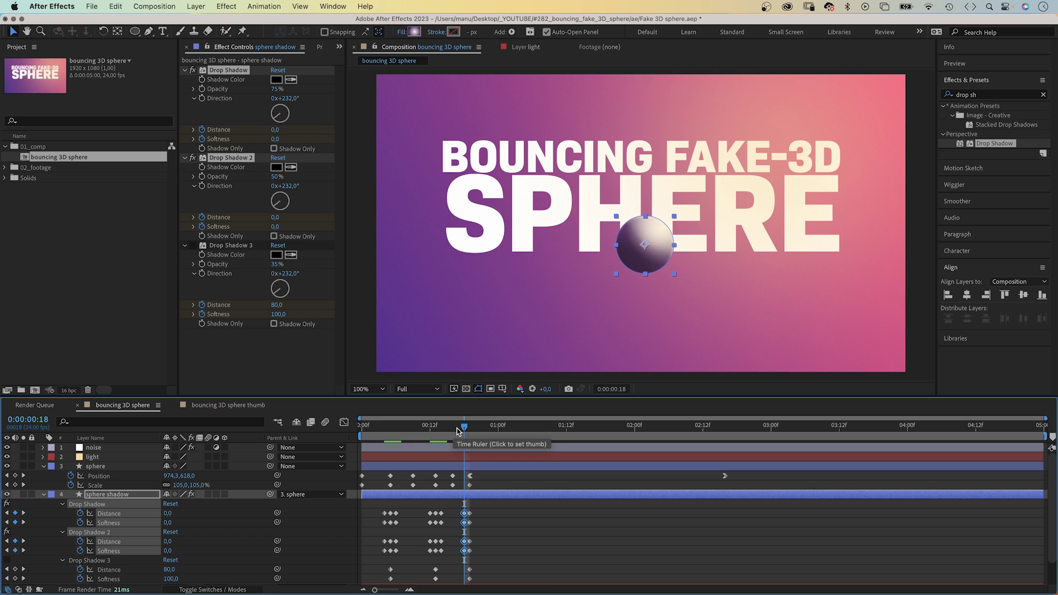
left_click_drag(456, 431, 345, 439)
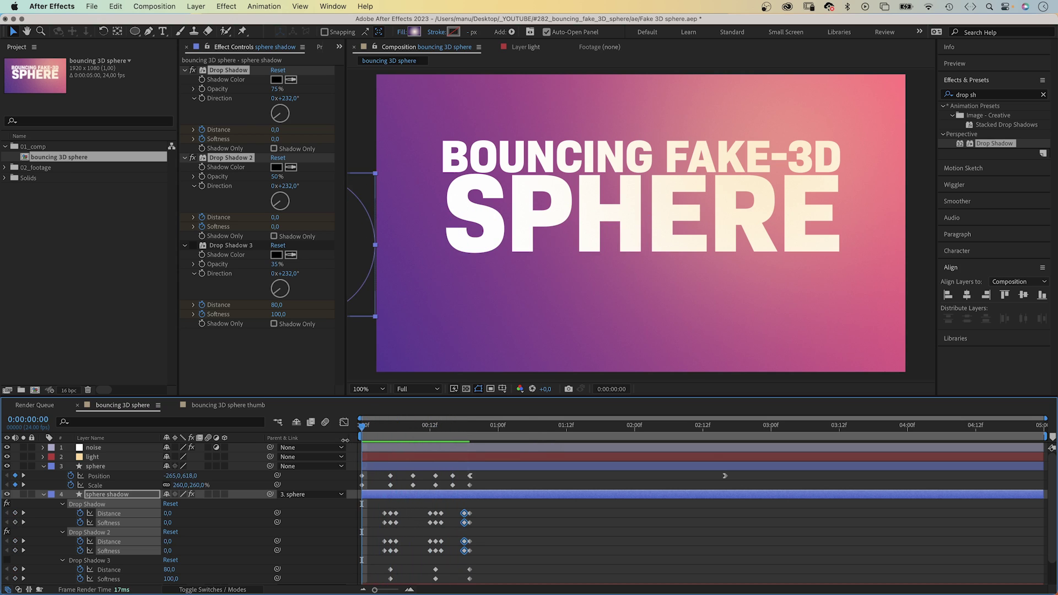
- Re-enable Drop Shadow 3 and keyframe Distance 380, Softness 400 at the start
left_click(513, 520)
key("space")
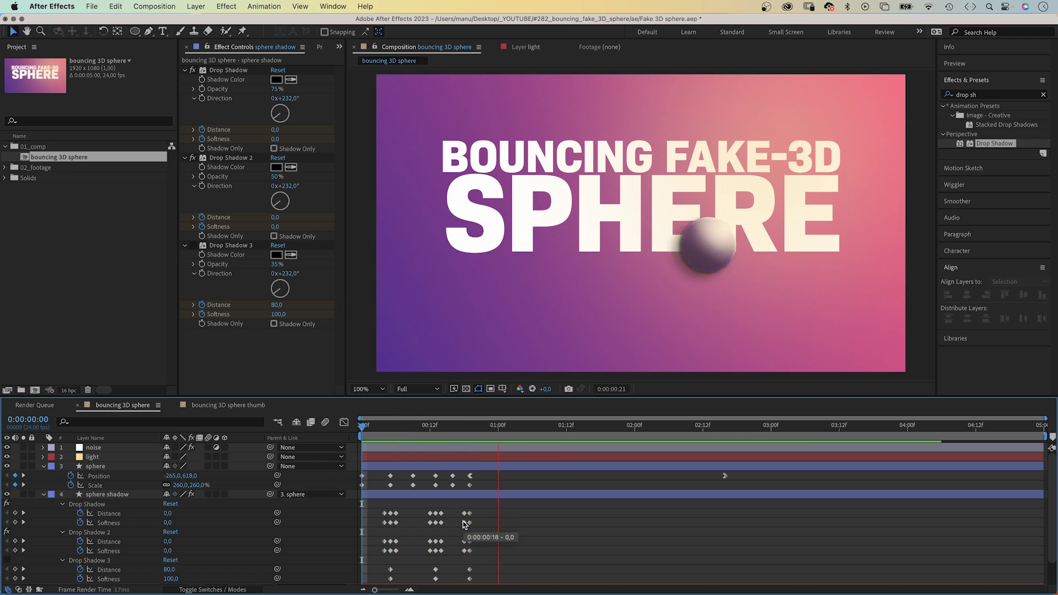
left_click_drag(393, 432, 350, 439)
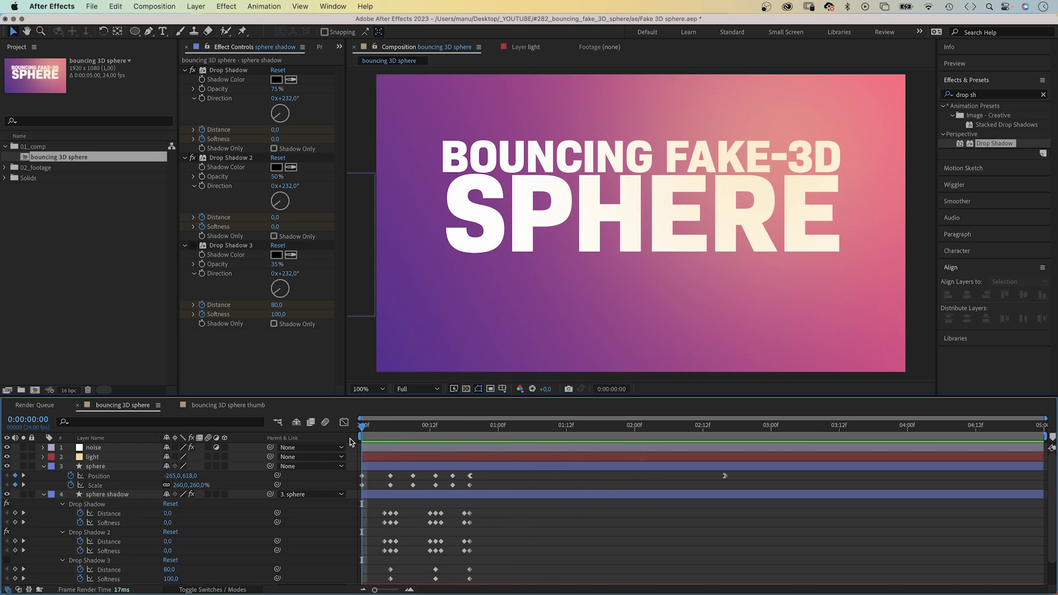
left_click(7, 560)
left_click(169, 570)
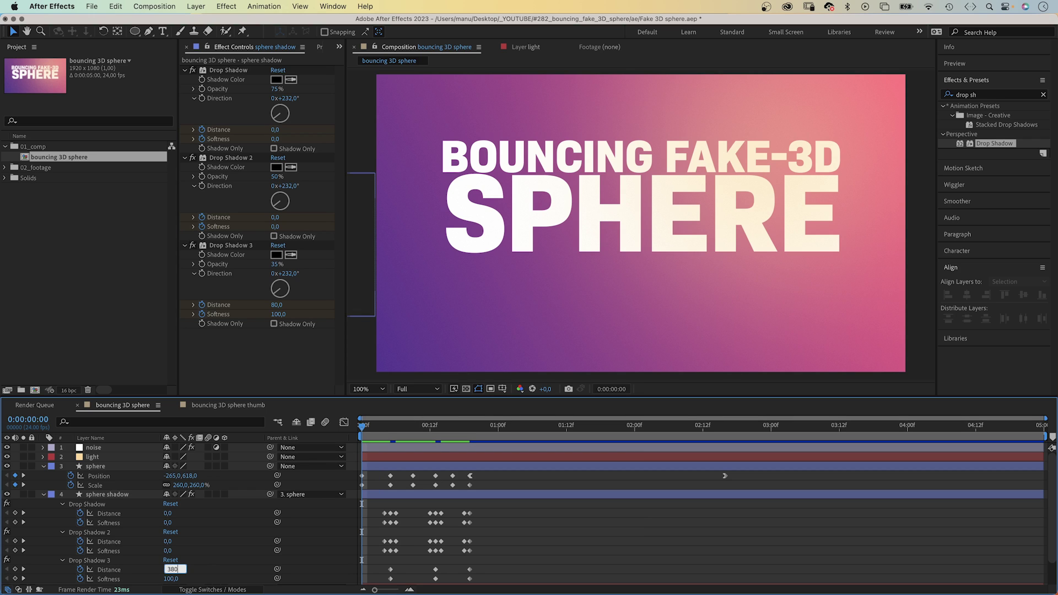
type("380")
key("Tab")
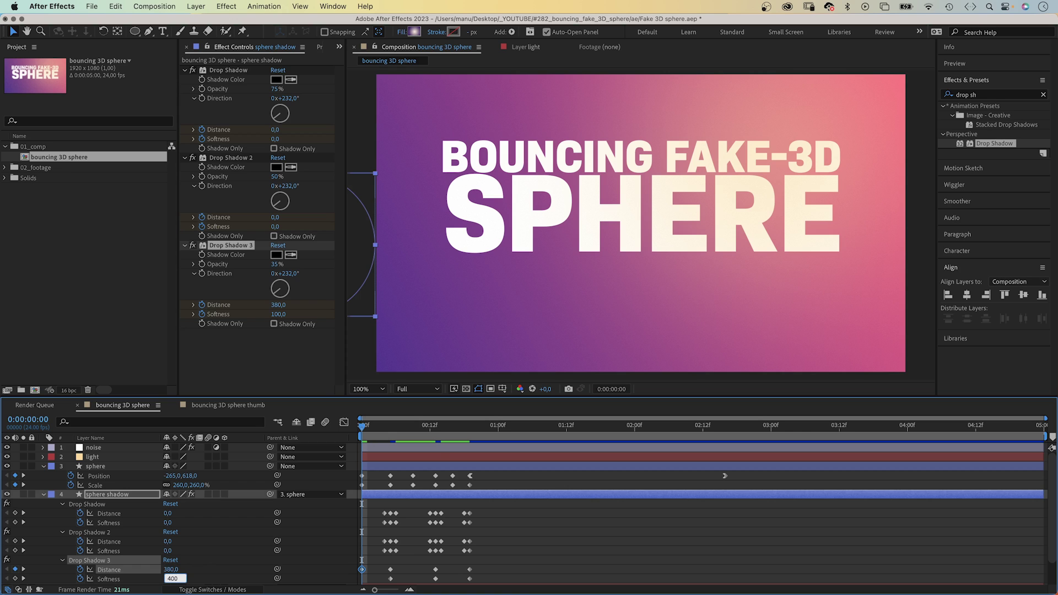
type("400")
key("Return")
- Keyframe Drop Shadow 3 at Distance 170, Softness 230 at frame 9
left_click_drag(363, 426, 384, 427)
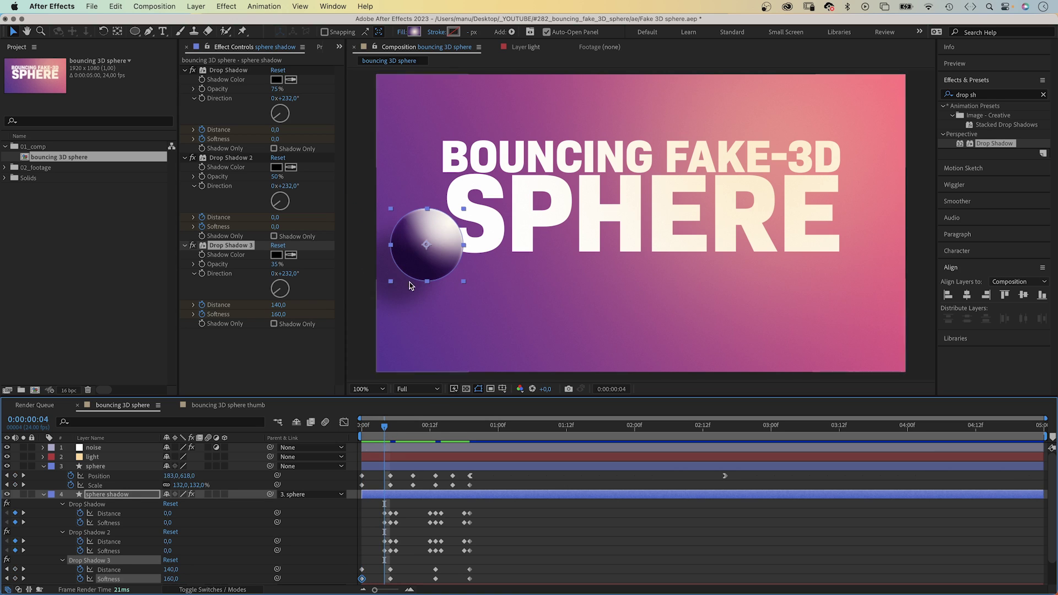
left_click_drag(386, 430, 412, 429)
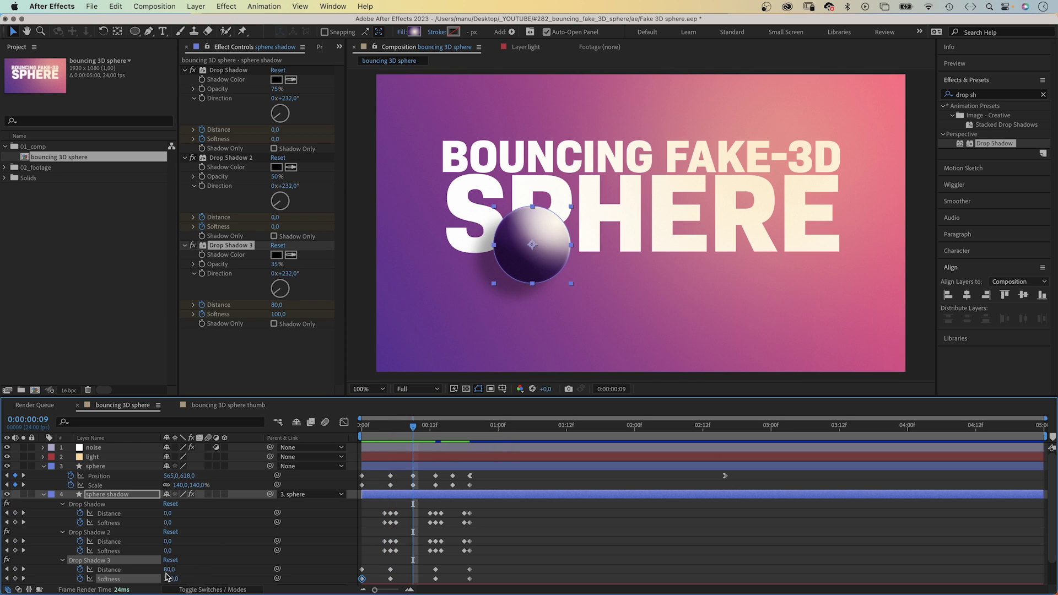
left_click(164, 568)
type("170")
key("Tab")
type("23")
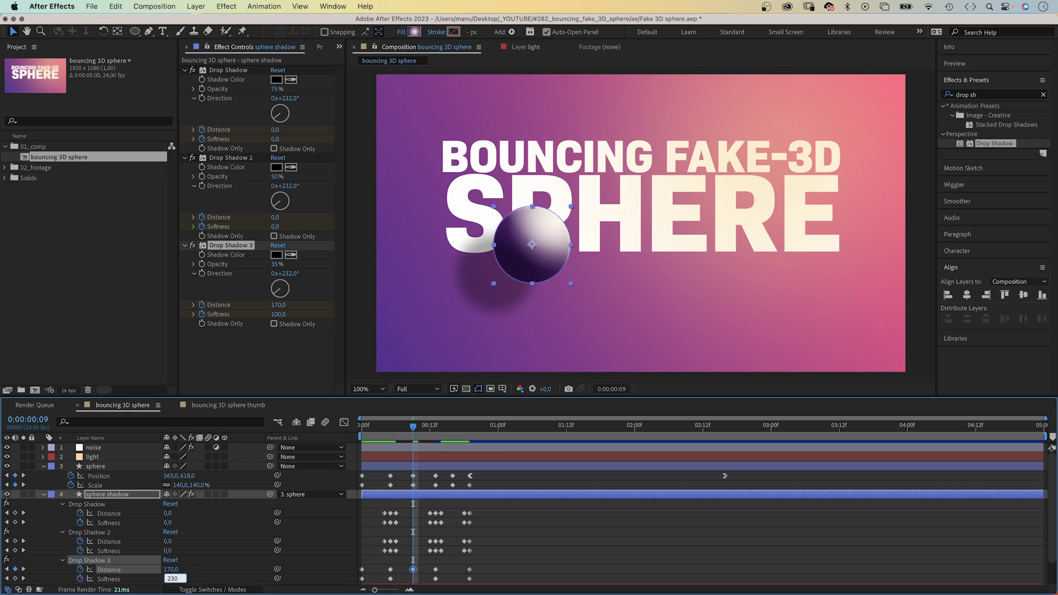
type("0")
key("Return")
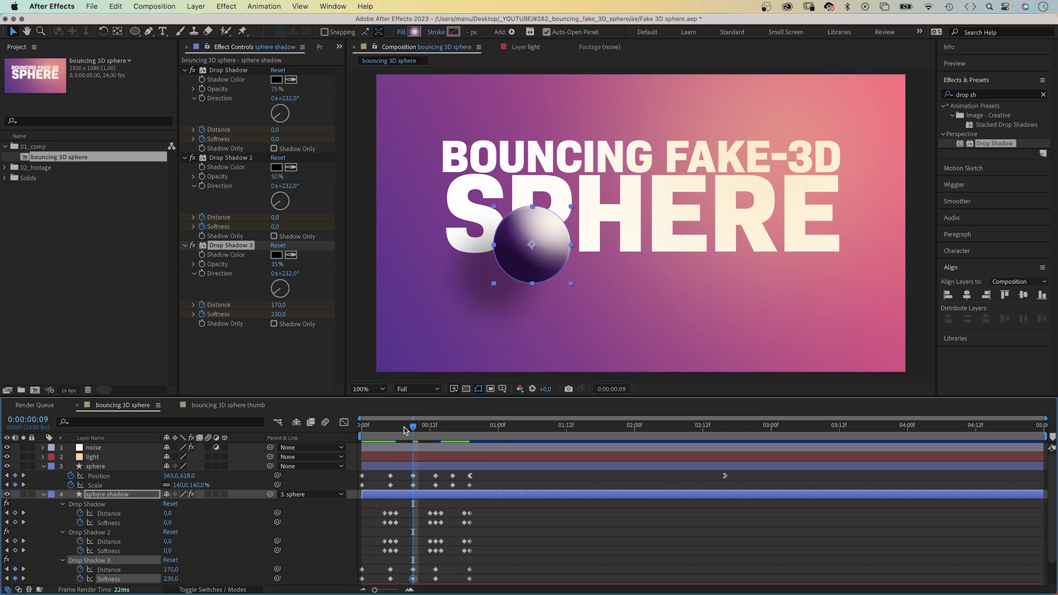
- Keyframe Drop Shadow 3 at Distance 80, Softness 220 at frame 16
left_click_drag(405, 429, 453, 423)
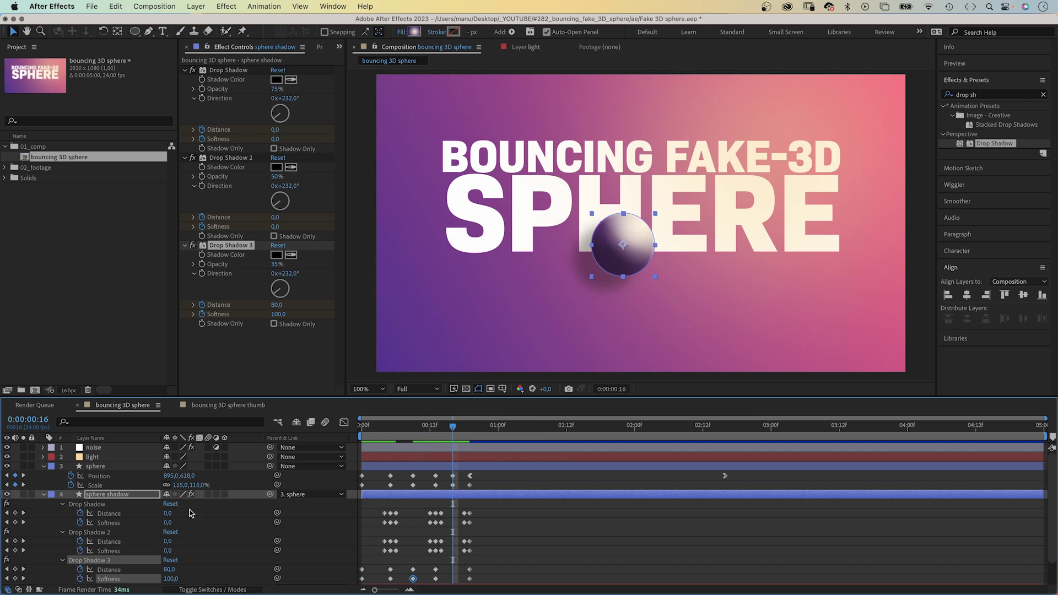
left_click(168, 569)
key("Tab")
key("Return")
left_click_drag(453, 429, 363, 428)
left_click(365, 534)
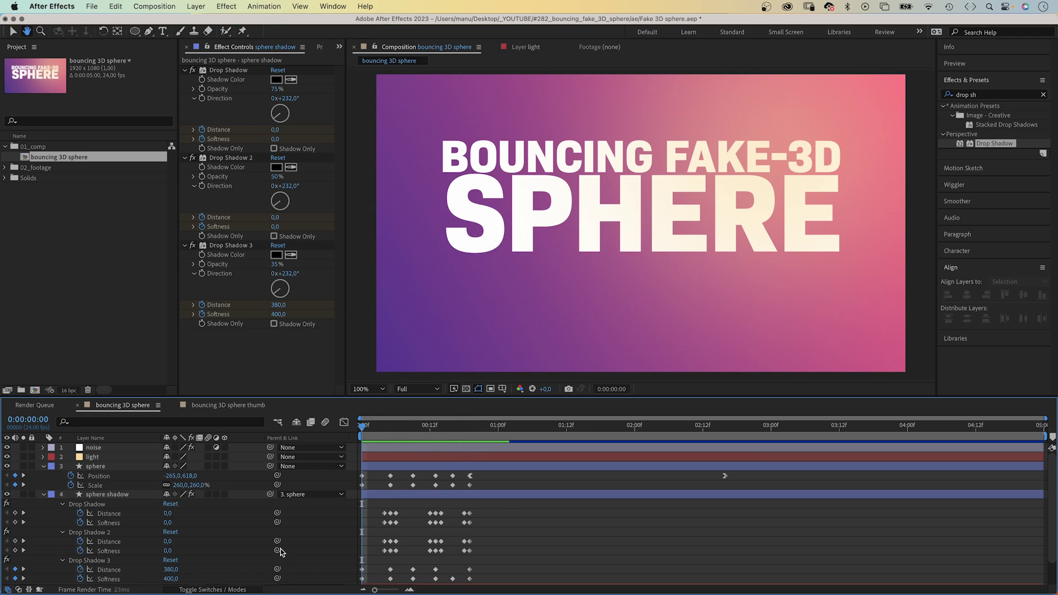
key("space")
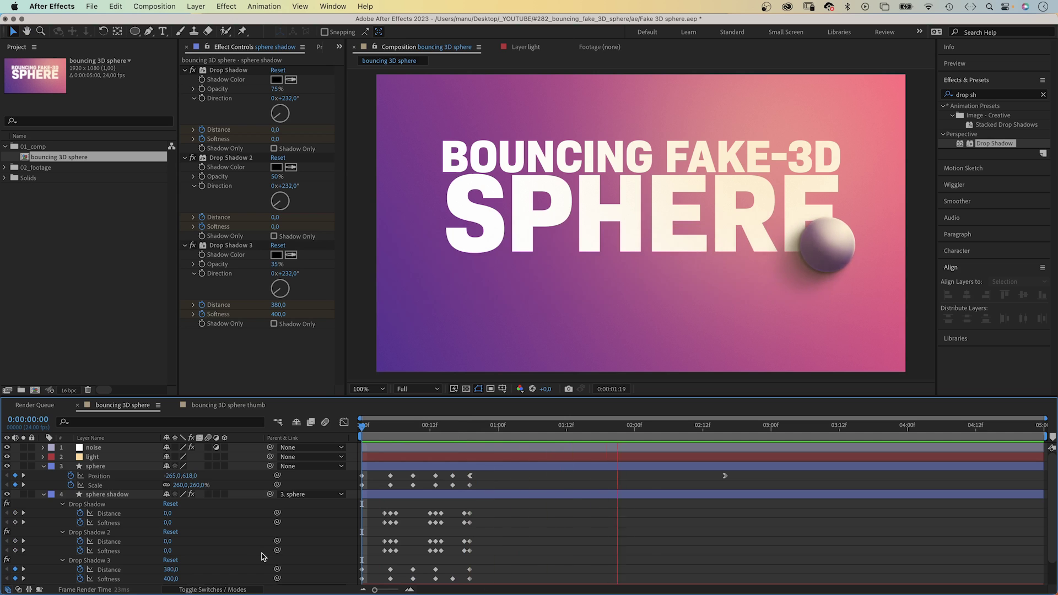